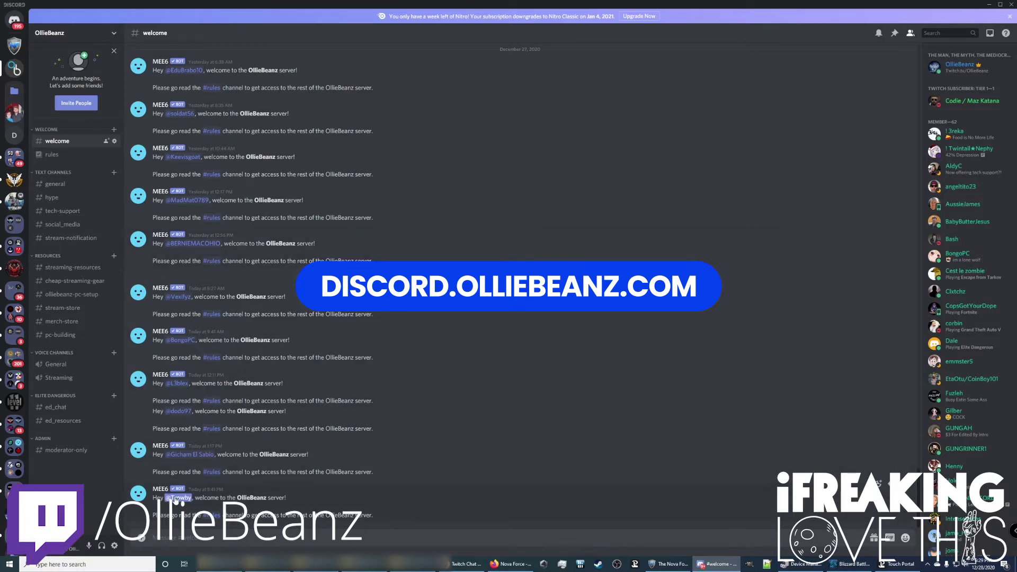
Go to the #streaming-resources channel and highlight the FREE TWITCH CHAT OVERLAYS post heading
click(214, 515)
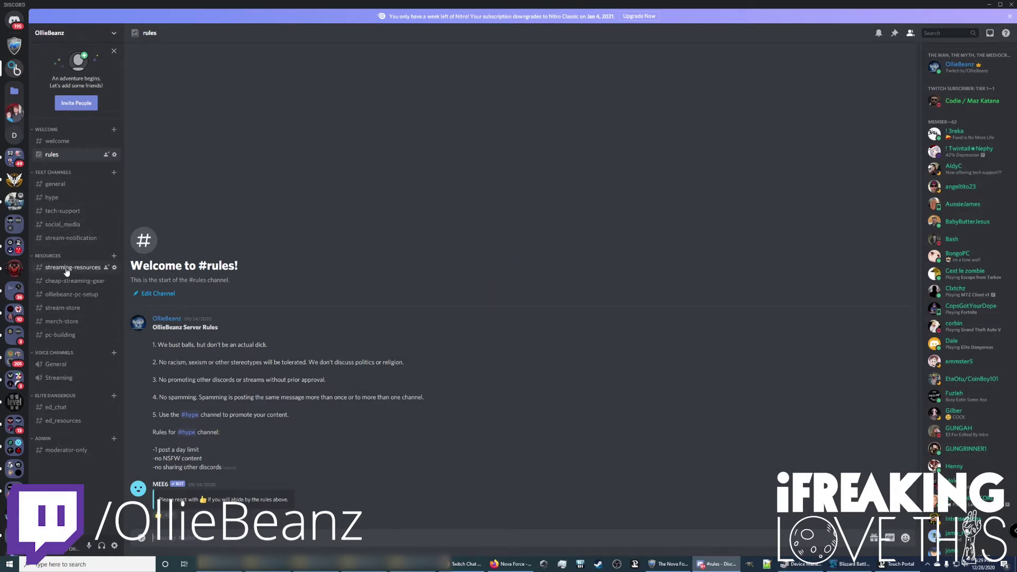
click(67, 270)
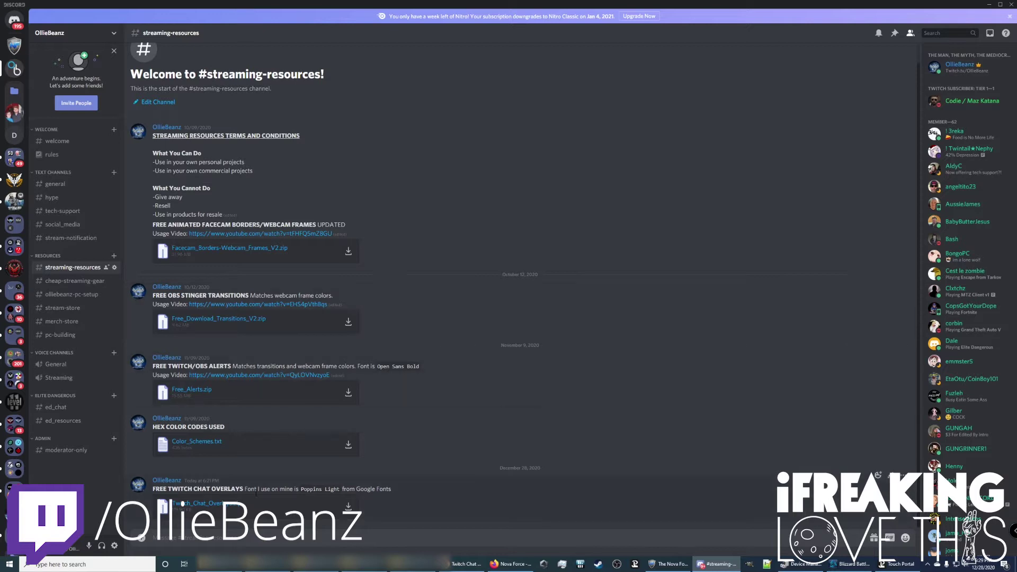
drag(151, 489, 243, 490)
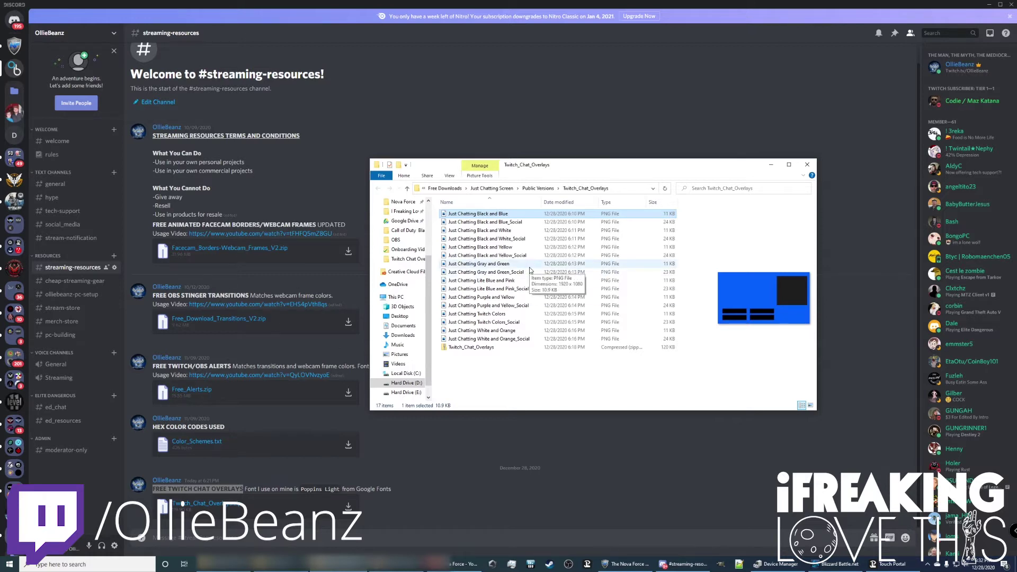
Preview each overlay PNG, from Black and Blue_Social through White and Orange_Social
click(503, 222)
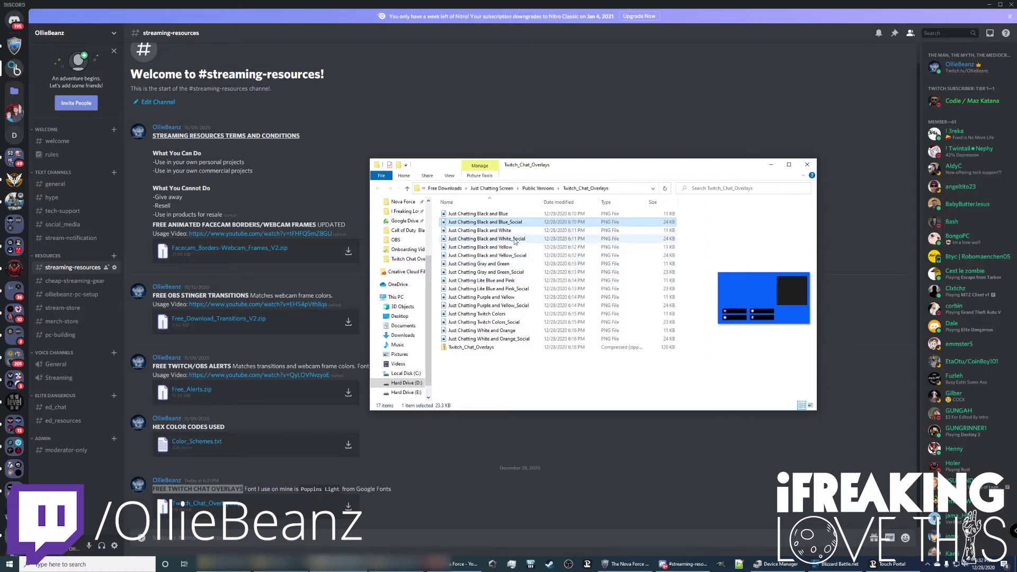
click(497, 239)
click(500, 246)
click(504, 256)
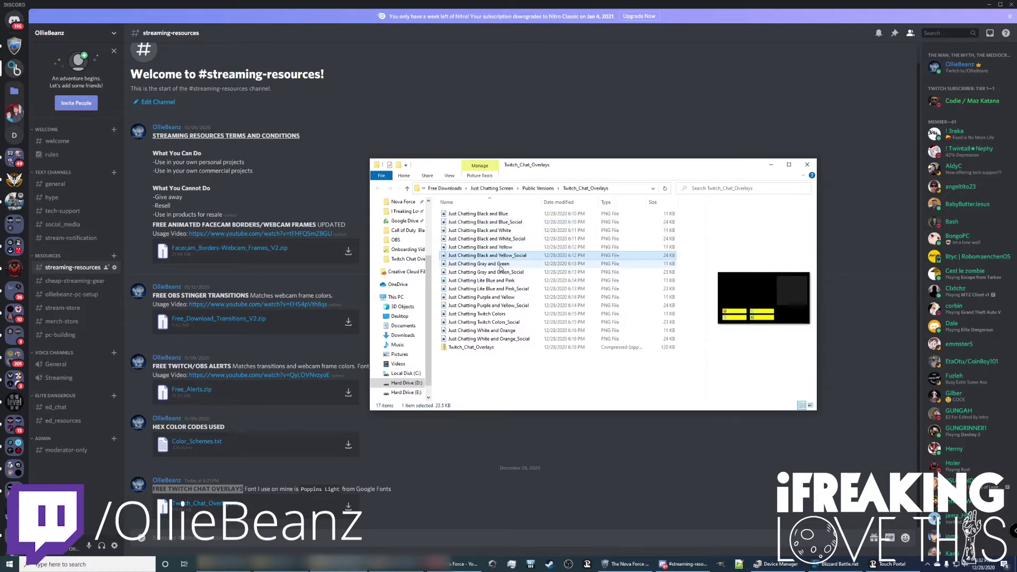
click(503, 263)
click(501, 280)
click(501, 297)
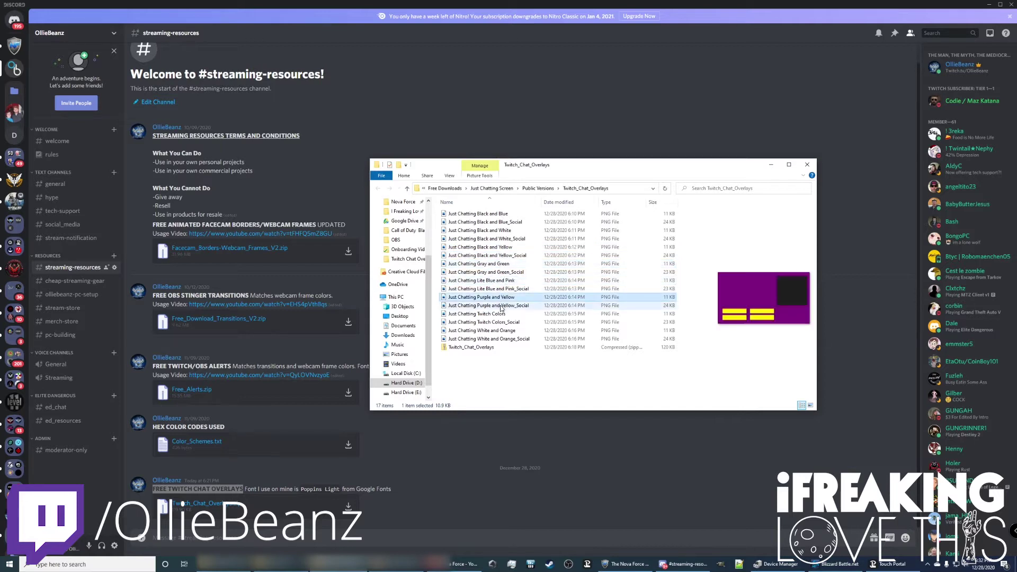
click(502, 306)
click(502, 322)
click(501, 330)
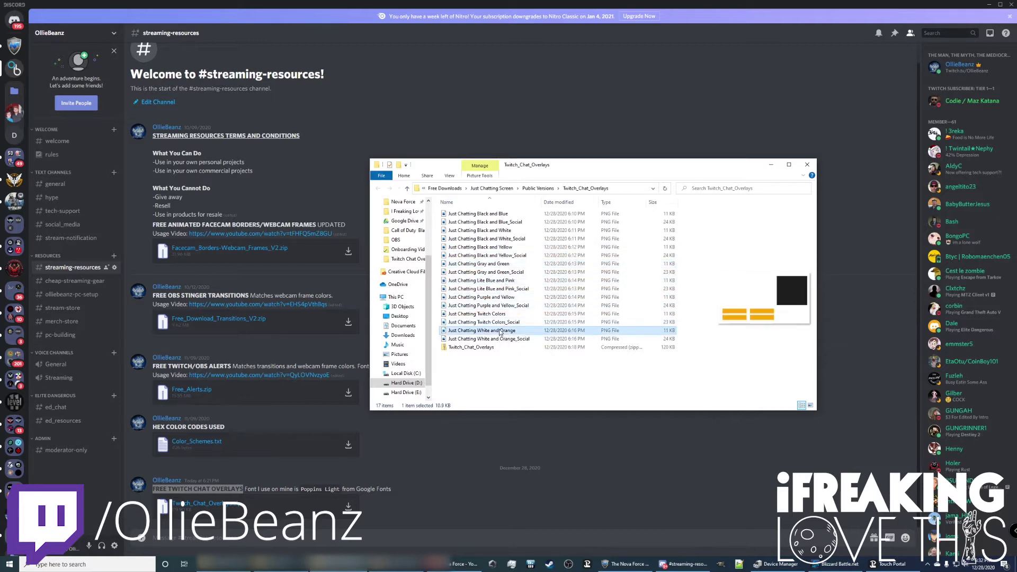
click(500, 339)
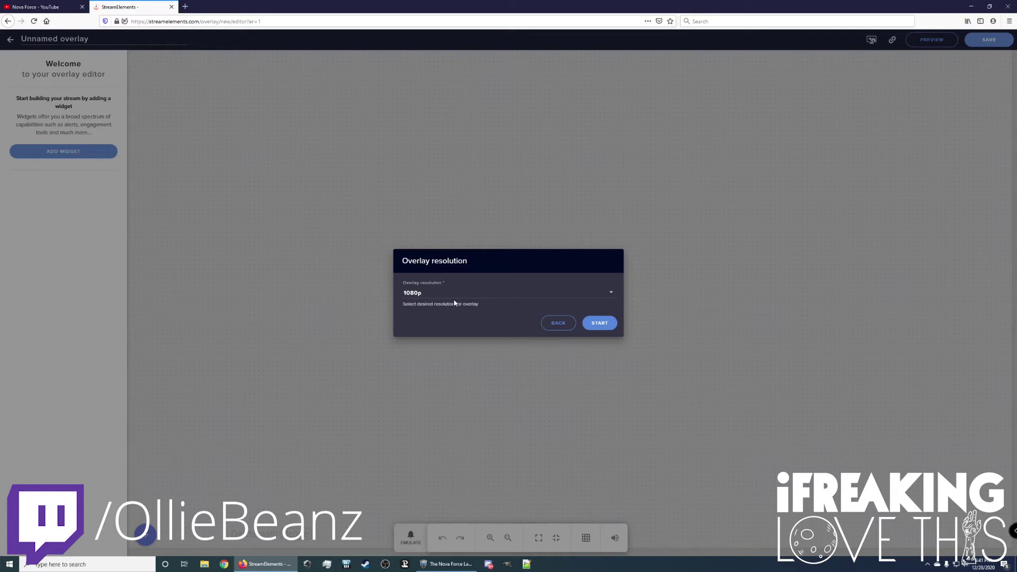
Confirm 1080p as the new overlay's resolution
click(602, 323)
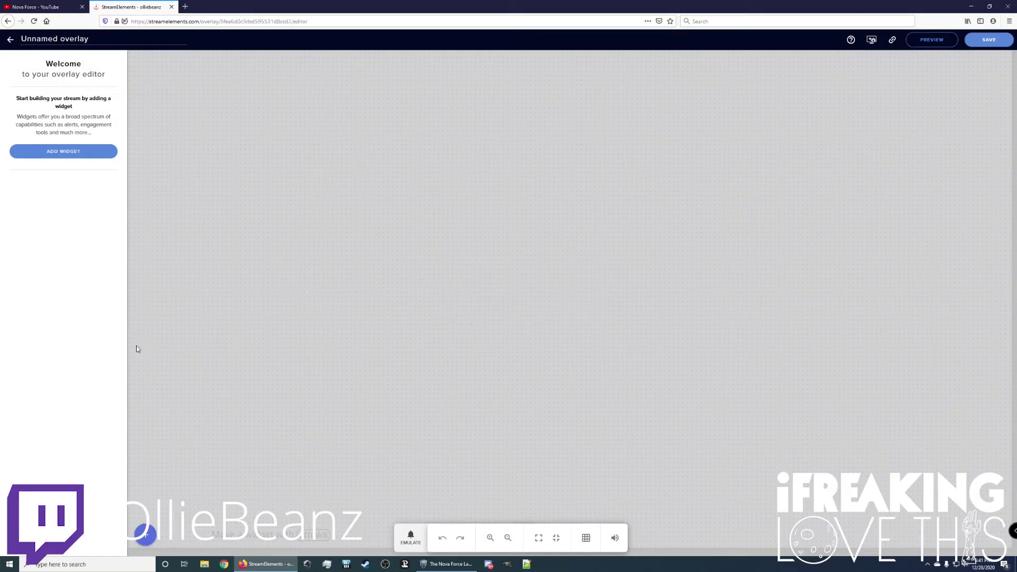
Add a Static/Custom Image widget and upload the green chat overlay PNG into it
click(83, 157)
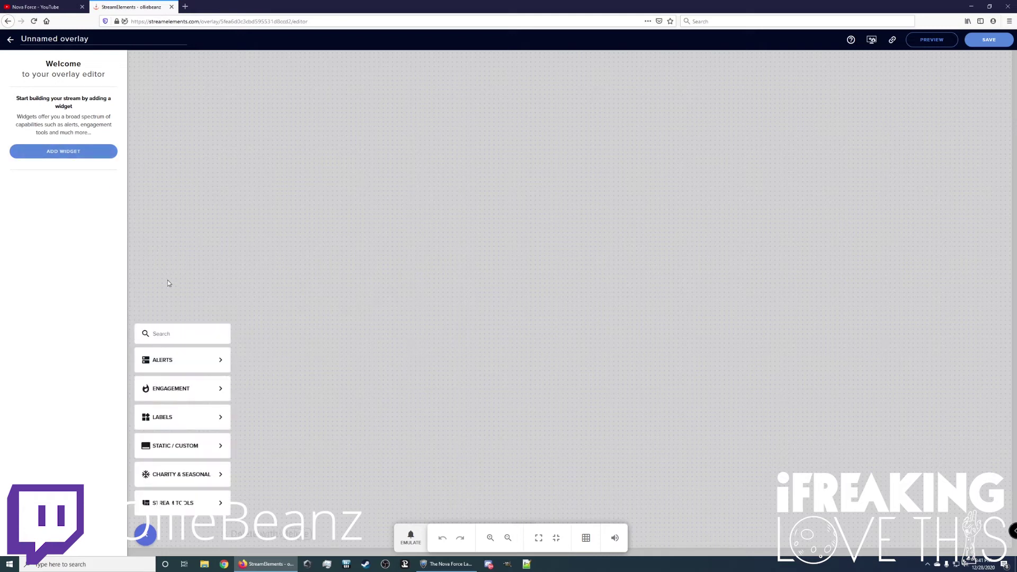
mouse_move(182, 441)
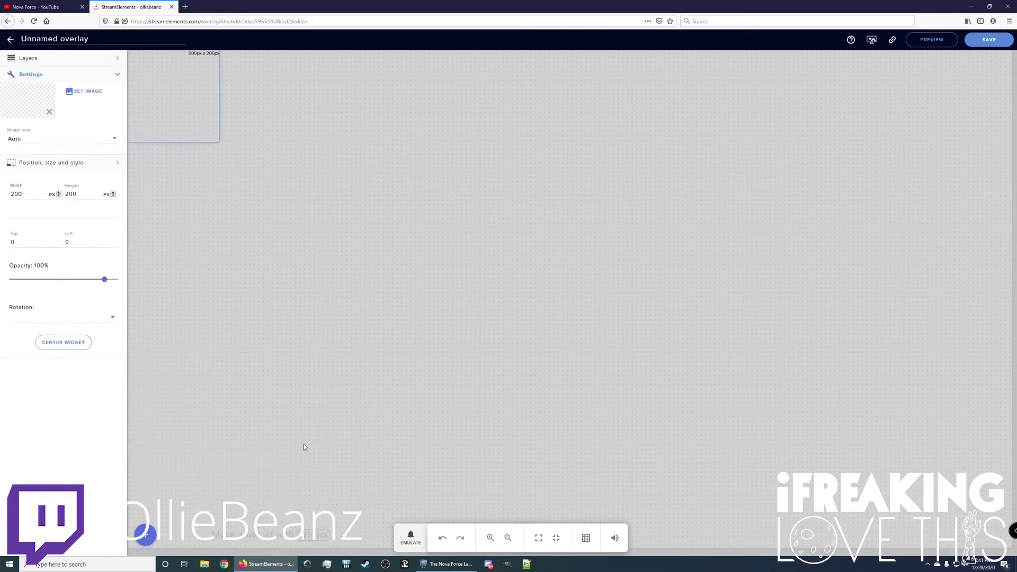
click(104, 99)
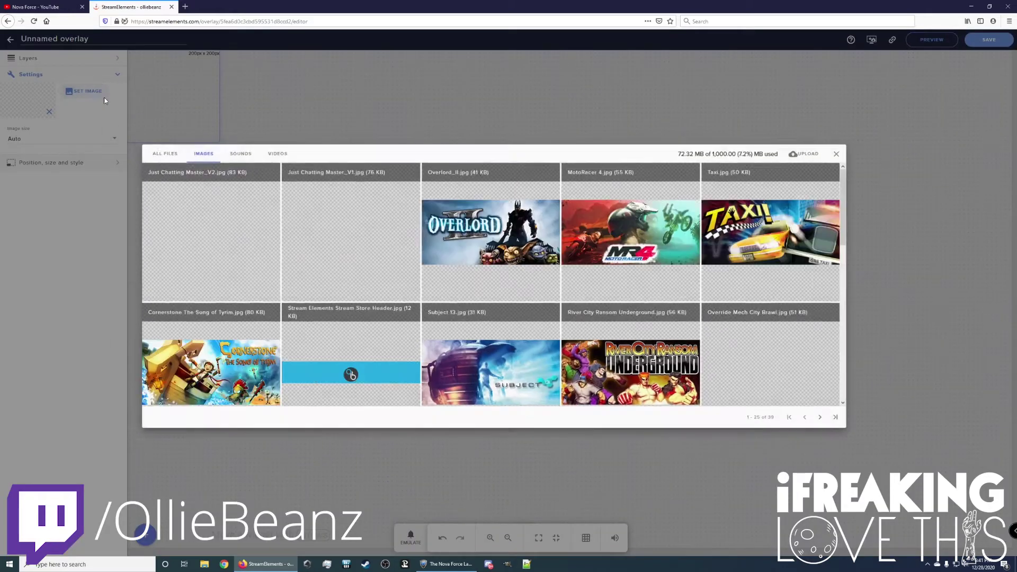
mouse_move(263, 220)
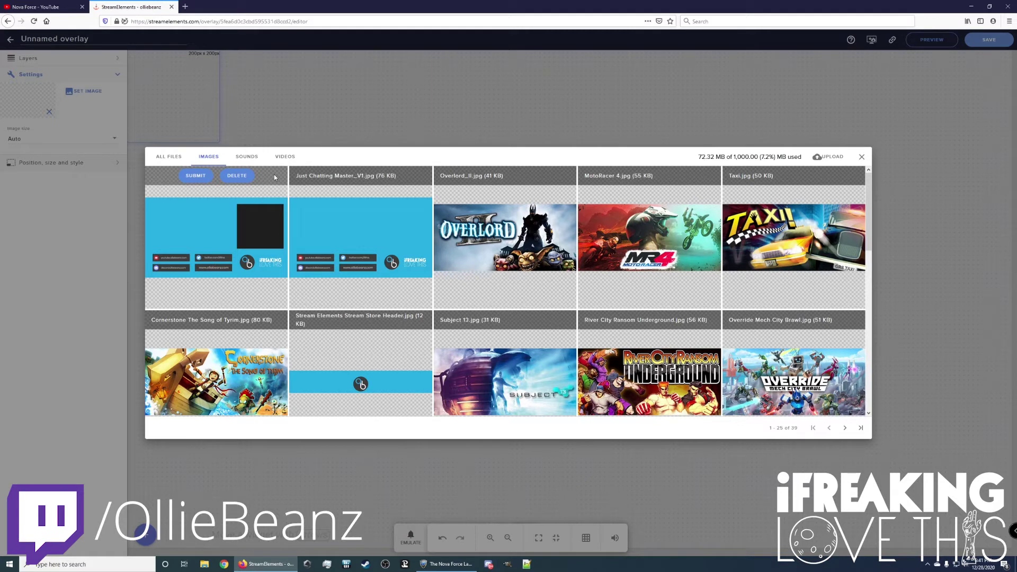
click(824, 157)
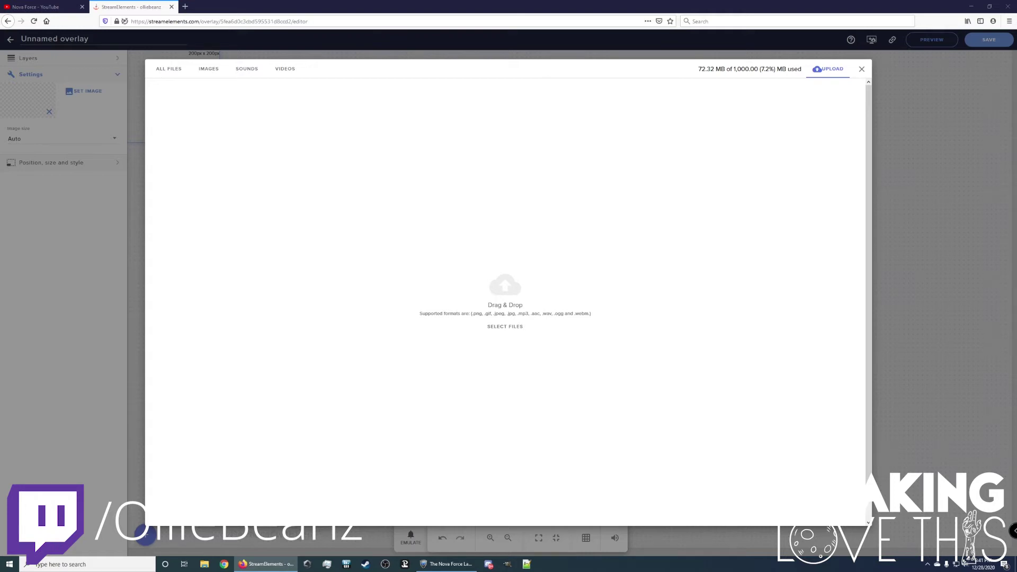
drag(1016, 403, 517, 318)
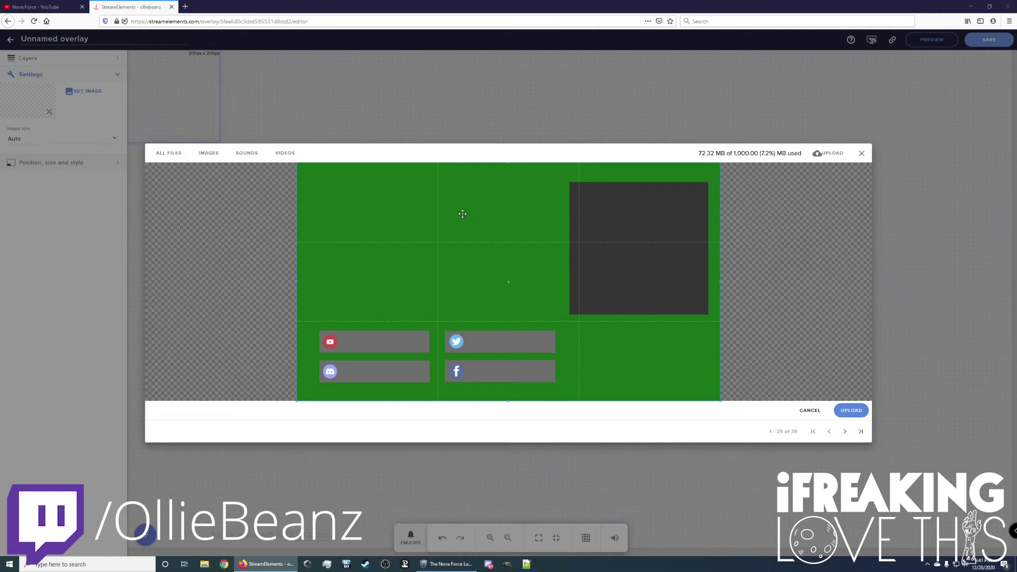
click(850, 410)
mouse_move(200, 187)
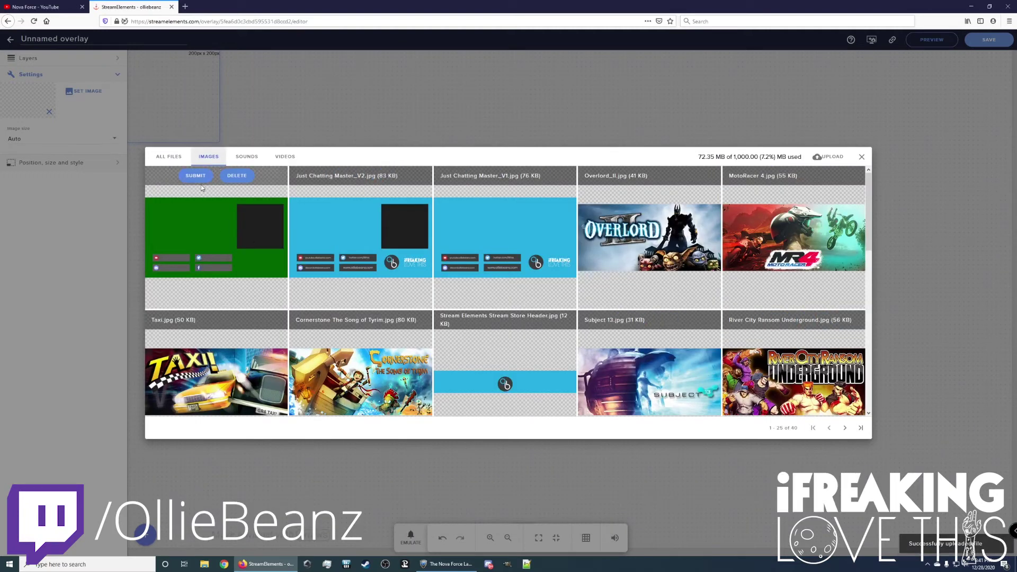
click(195, 176)
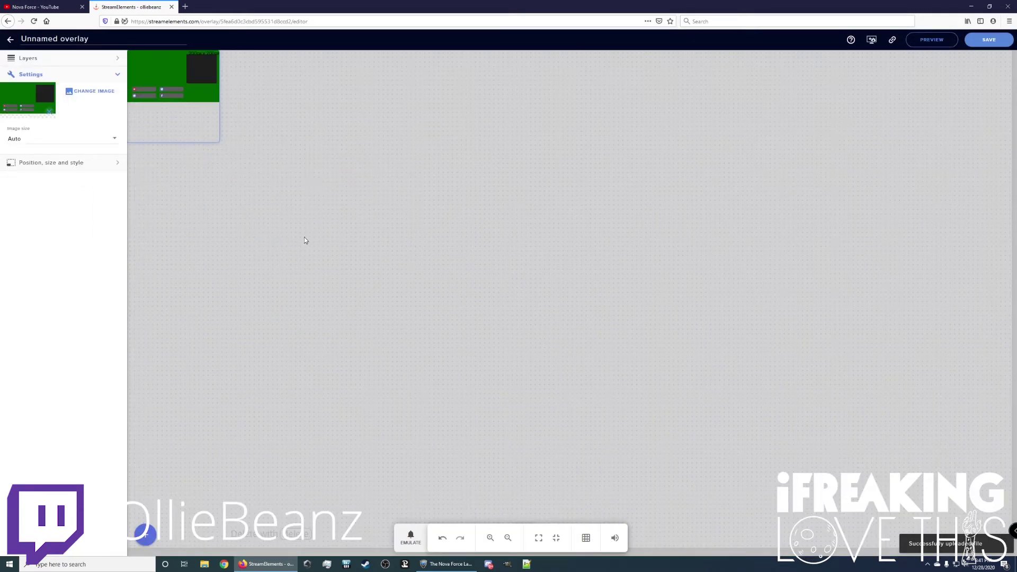
Resize the green image widget to width 1920 and height 1080
click(66, 163)
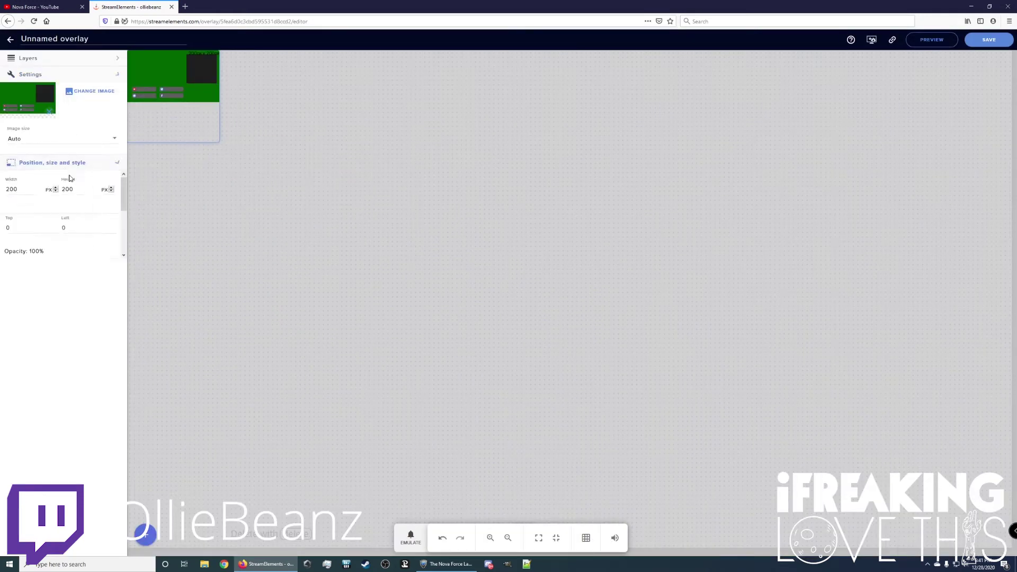
double_click(25, 114)
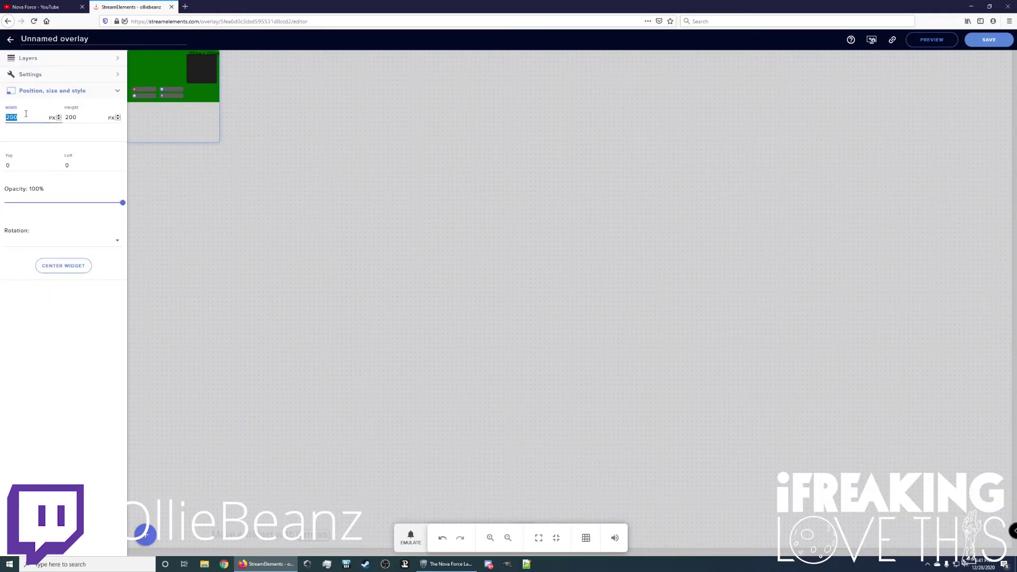
text(1920)
key(Tab)
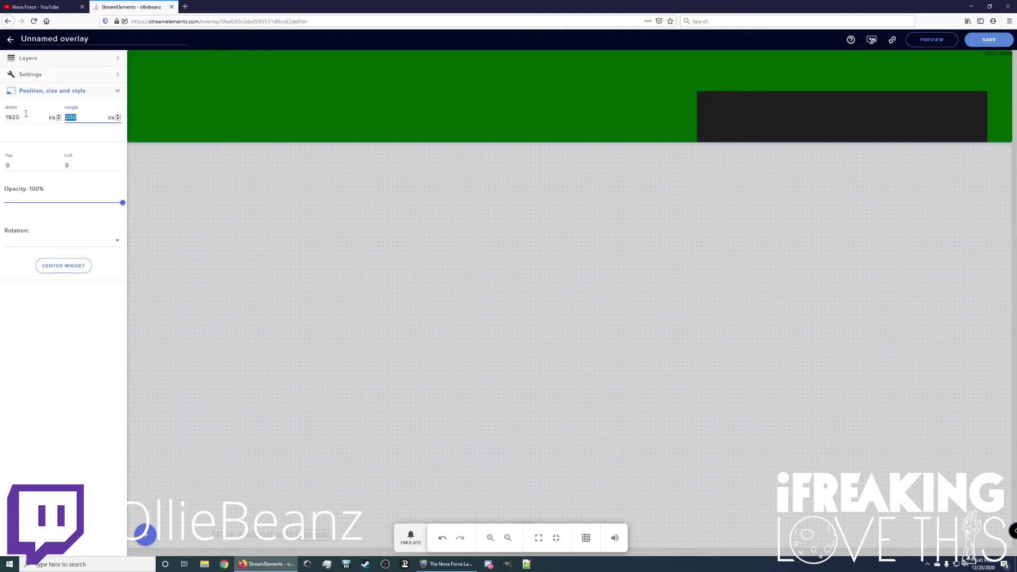
text(1080)
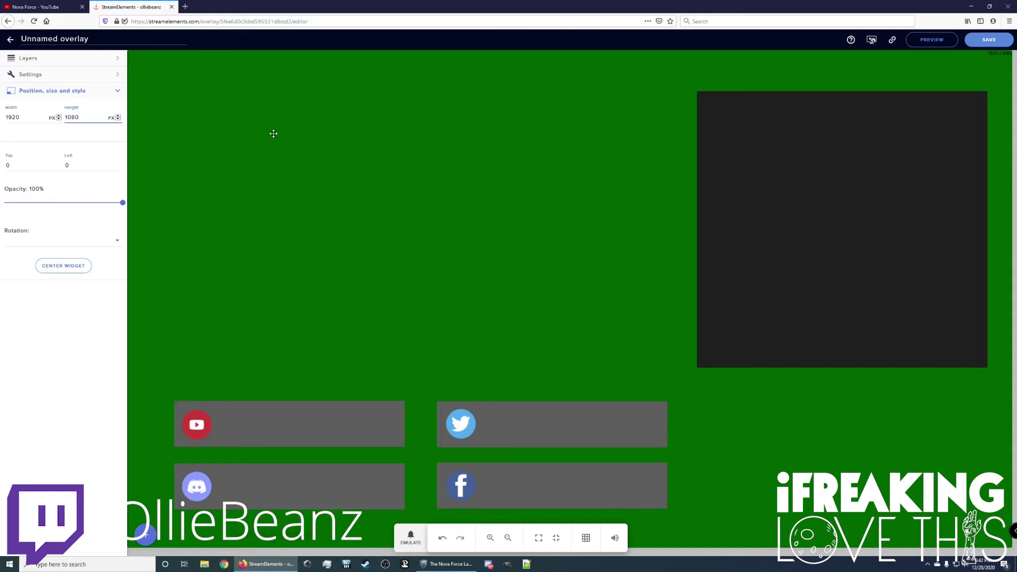
Rename the overlay 'Free Twitch Chat Overlay' and save it
click(53, 38)
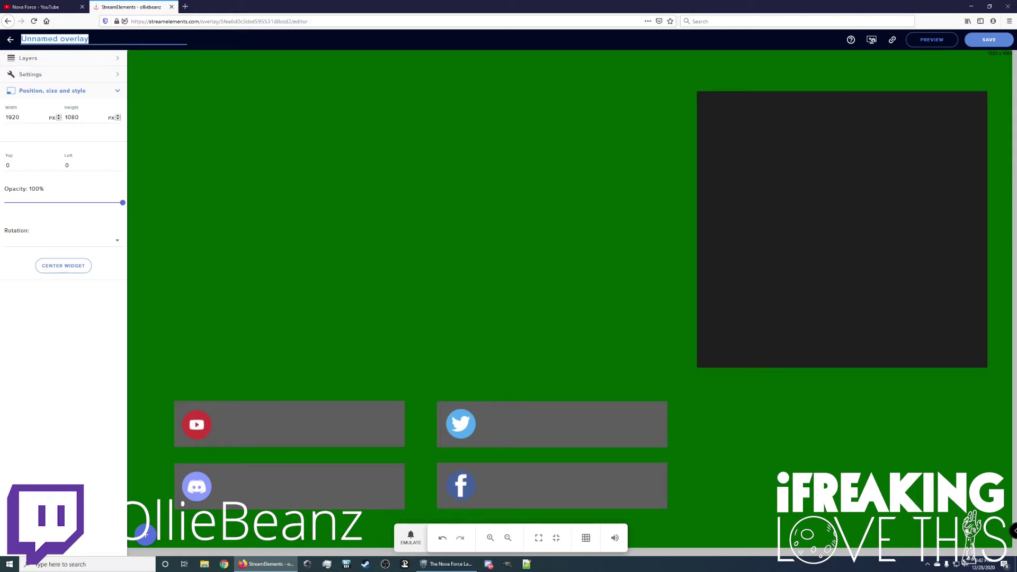
text(Free Twit)
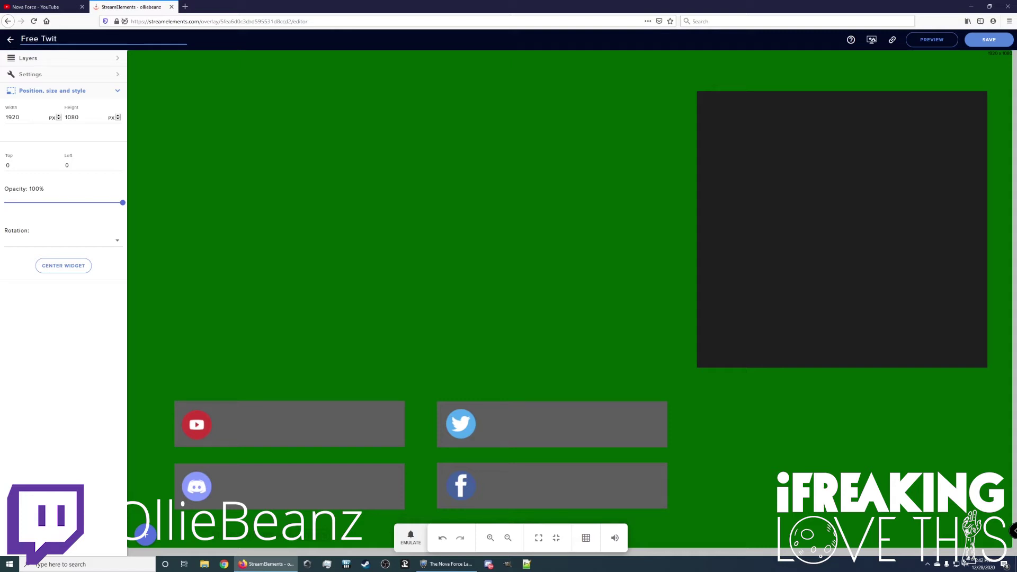
text(ch Chat Overlay)
click(984, 40)
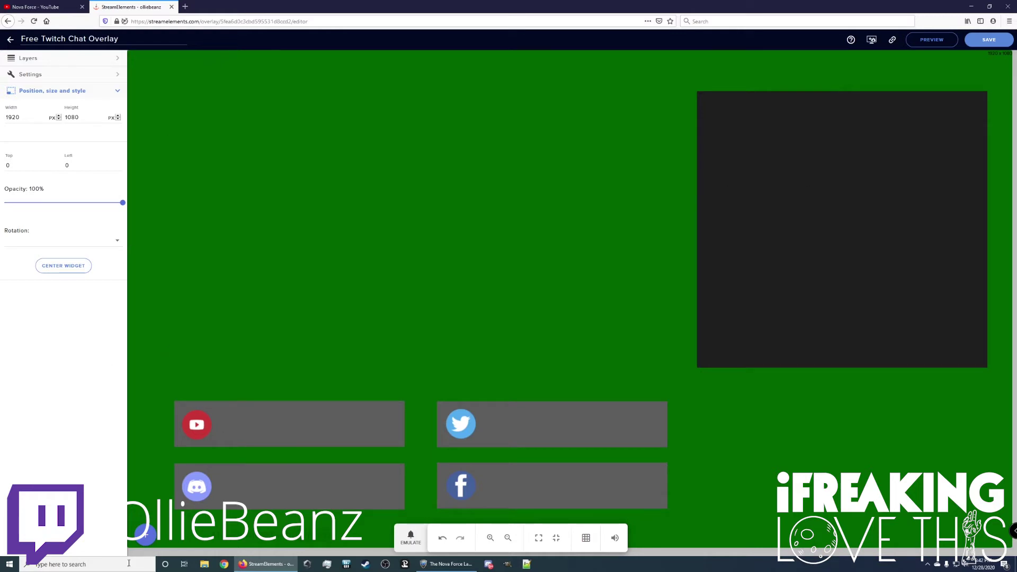
Add a live stream chat widget to the overlay
click(145, 536)
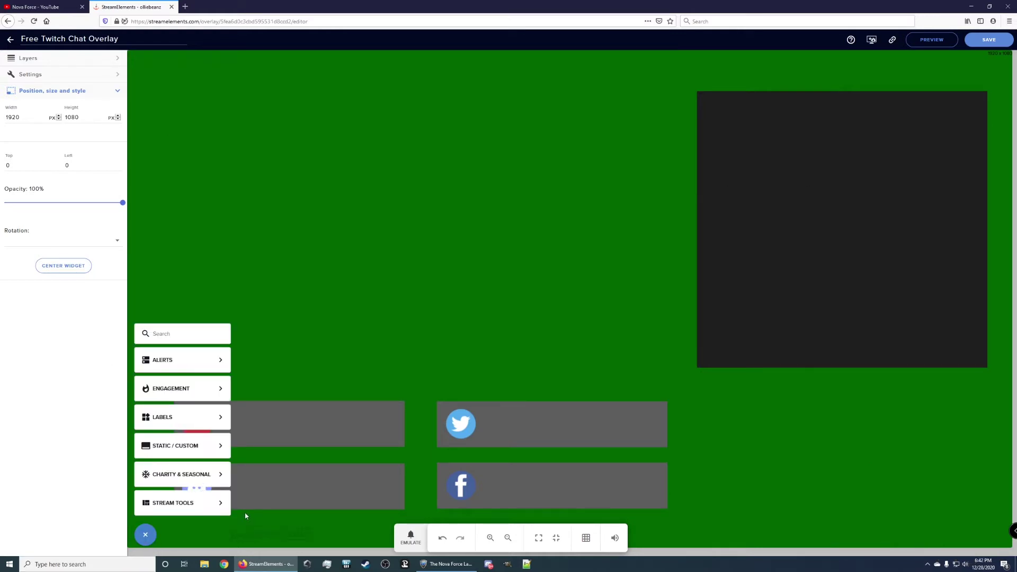
mouse_move(185, 364)
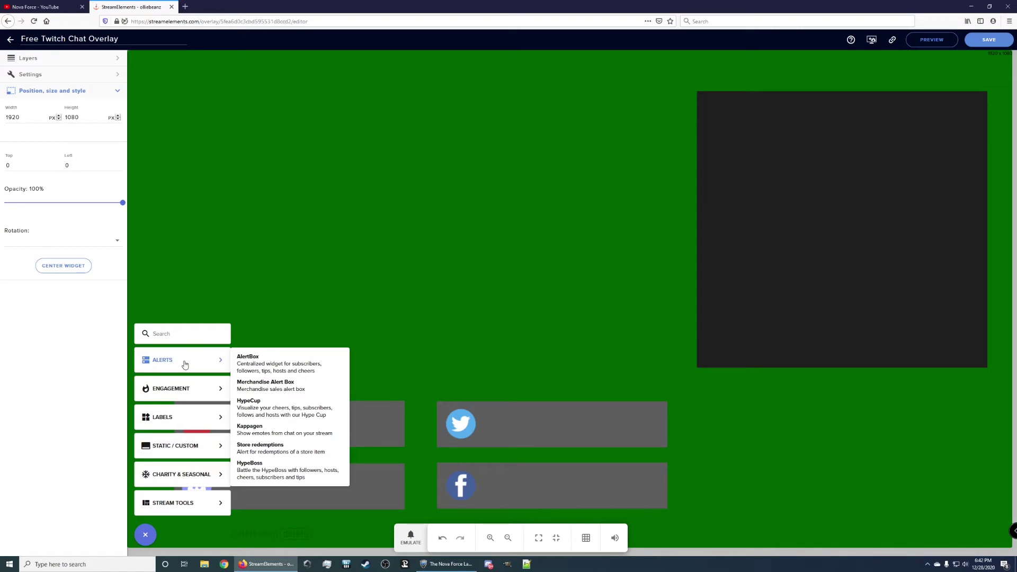
mouse_move(184, 510)
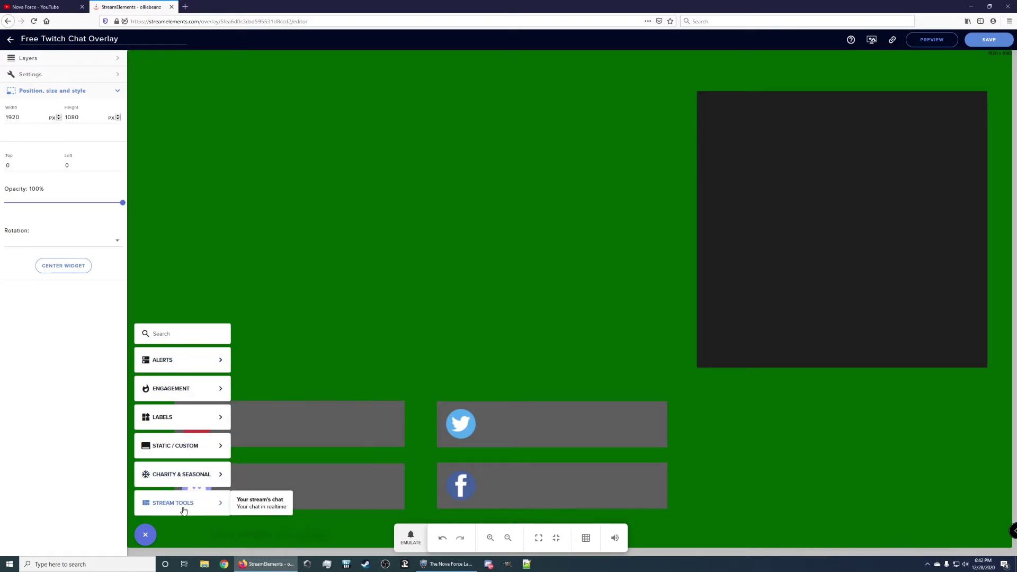
click(252, 502)
Move and resize the chat widget to fit the dark box on the right
drag(185, 127, 755, 148)
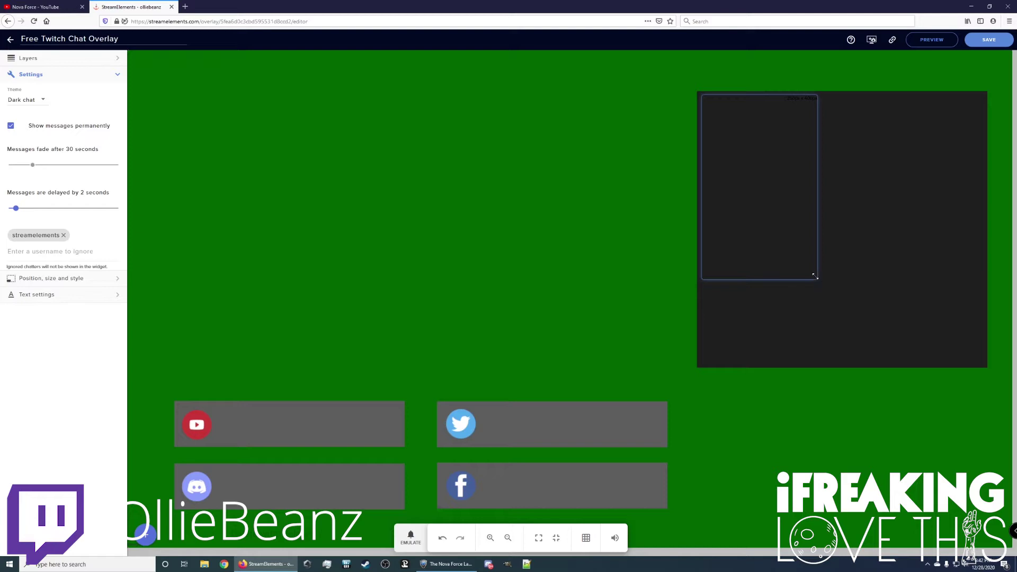
drag(814, 276, 981, 360)
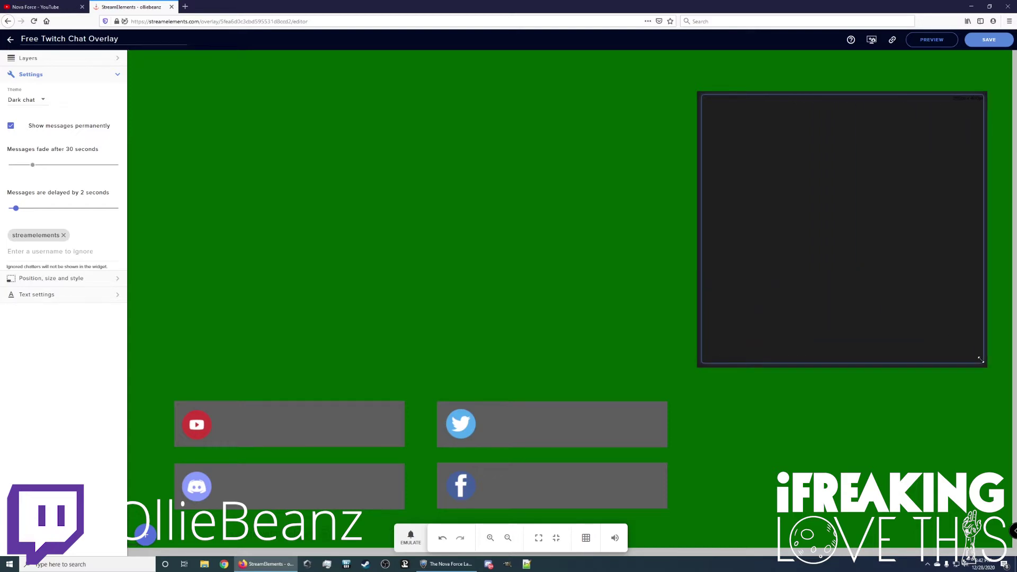
drag(702, 249, 704, 248)
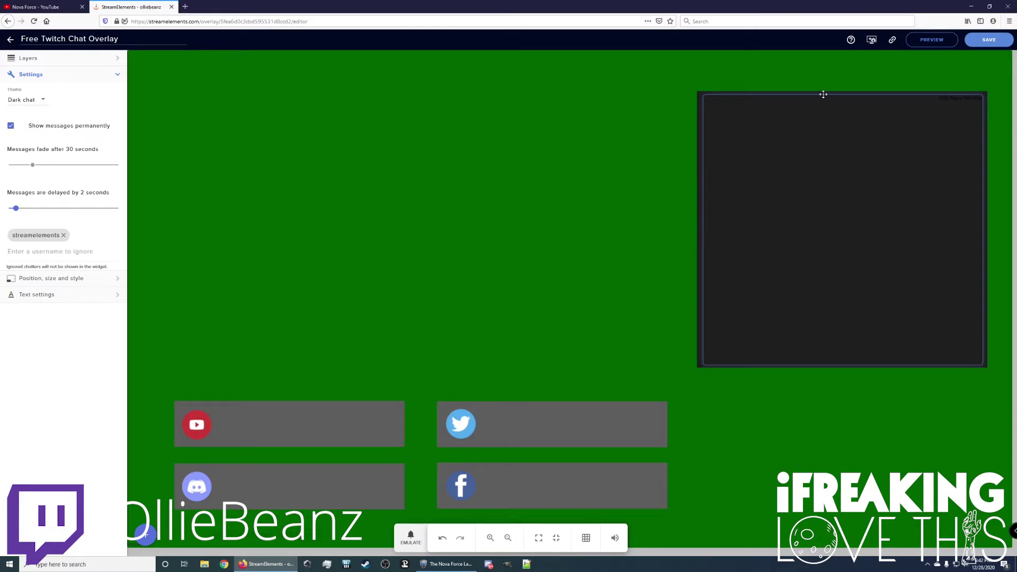
drag(823, 96, 821, 97)
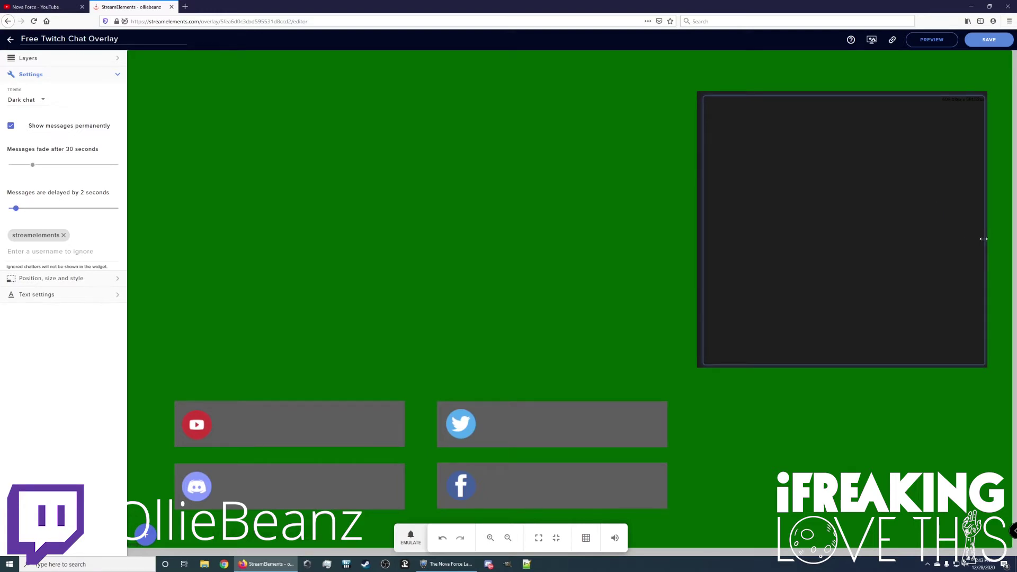
drag(982, 363, 981, 362)
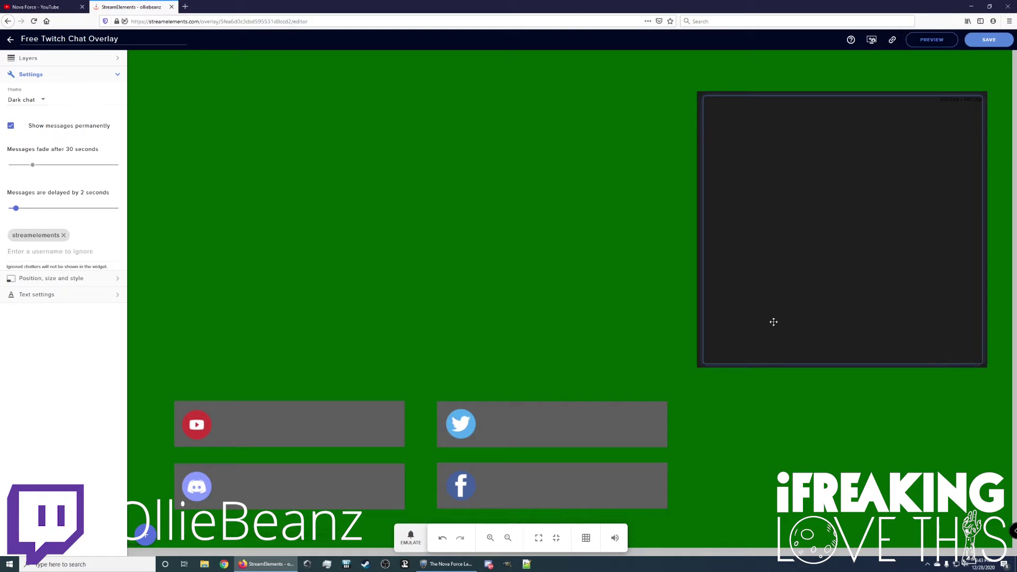
click(283, 420)
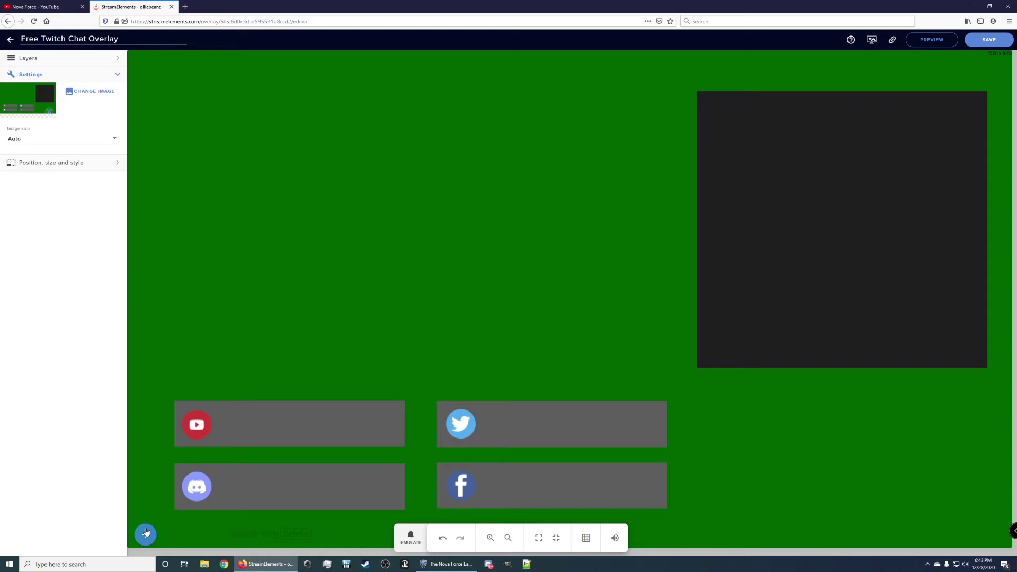
Add a text widget reading '/iflthis' and place it on the Twitter bar
click(146, 534)
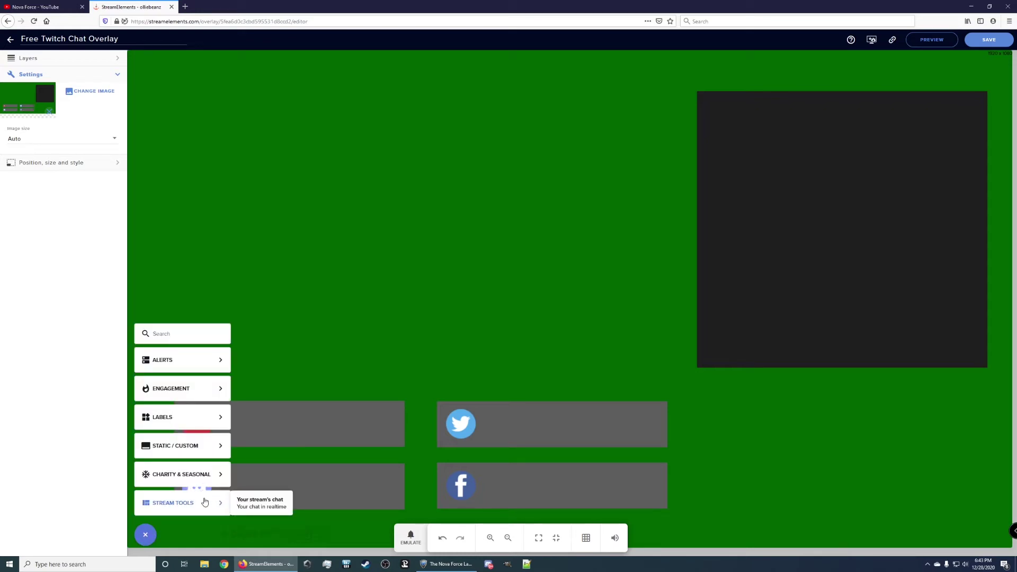
mouse_move(191, 445)
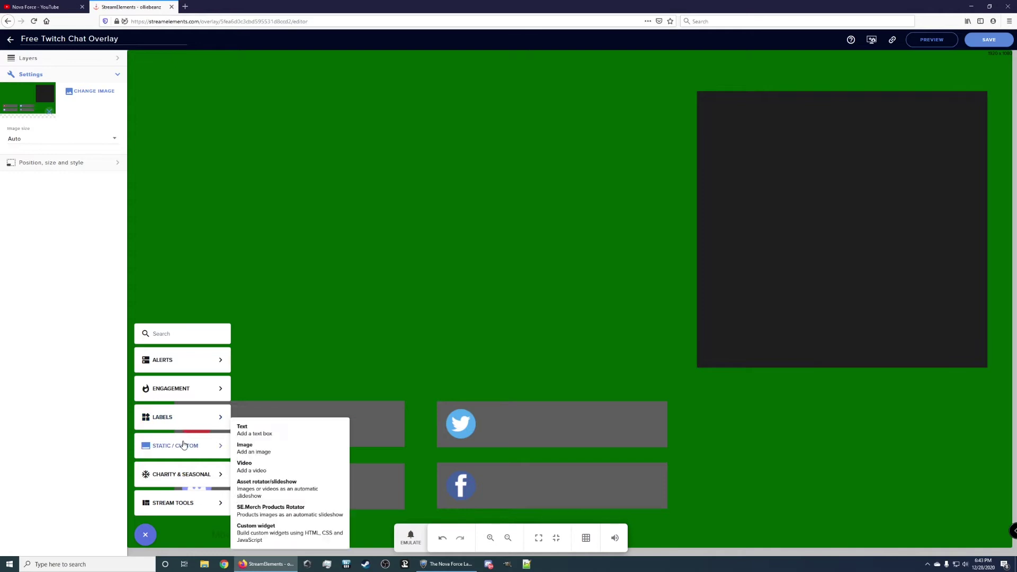
click(257, 430)
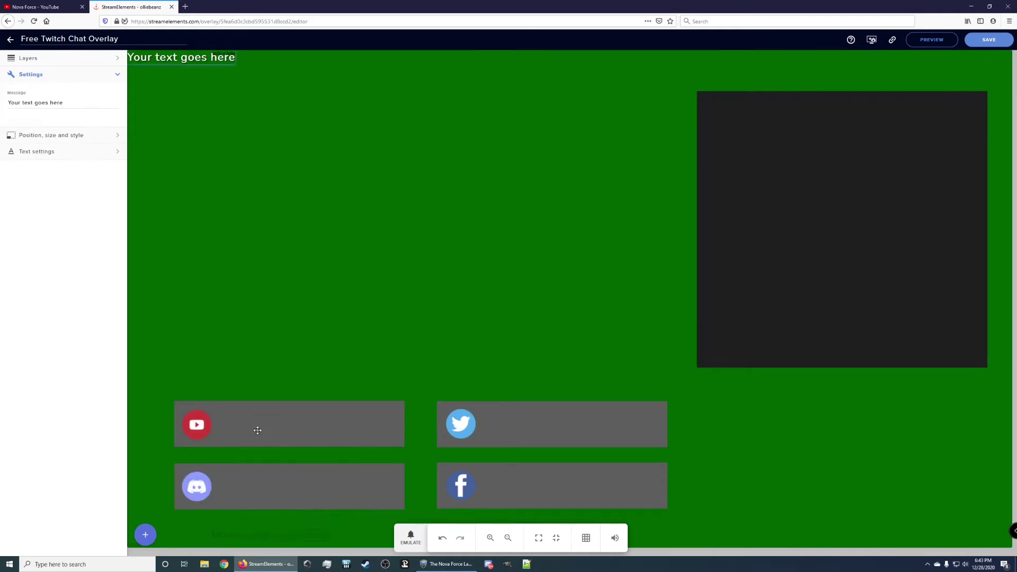
triple_click(75, 102)
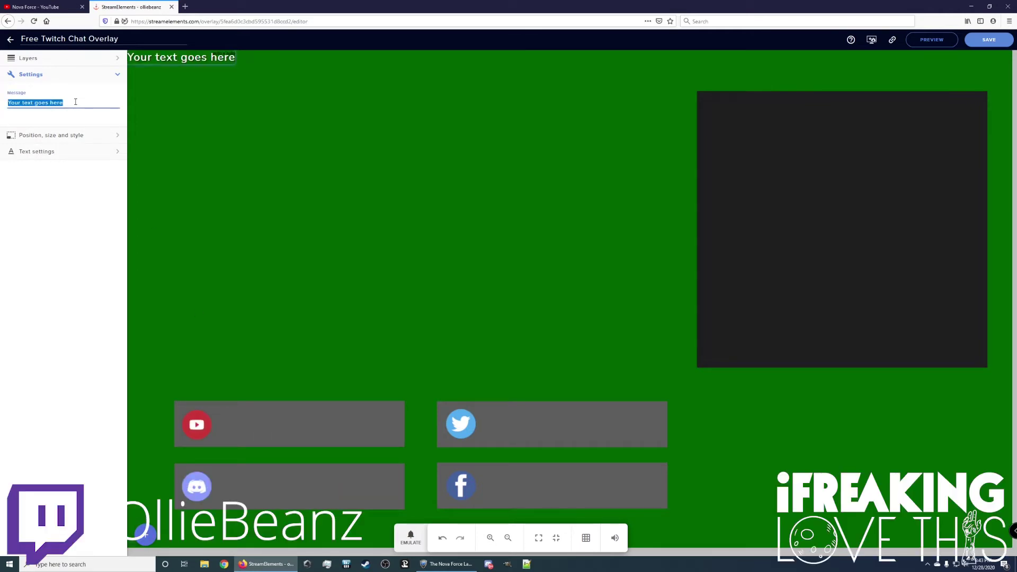
text(/)
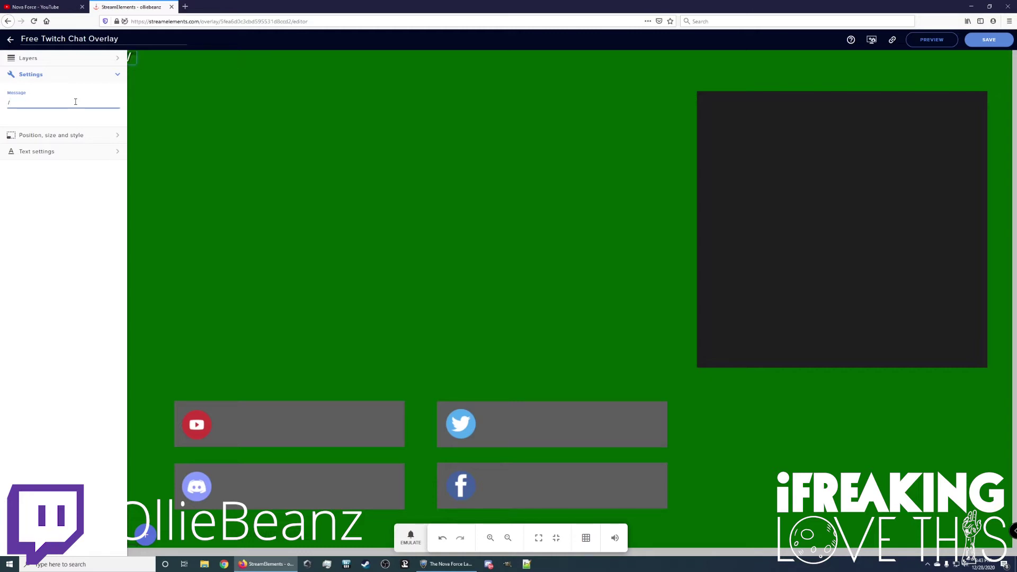
key(BackSpace)
text(/iflthis)
drag(141, 57, 504, 425)
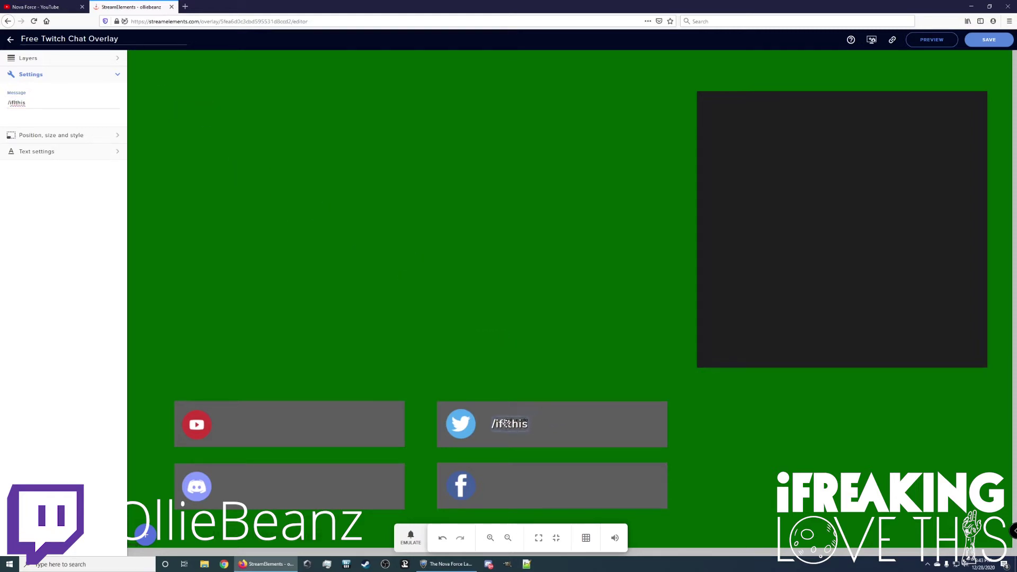
Set the text widget's font to Poppins
click(75, 135)
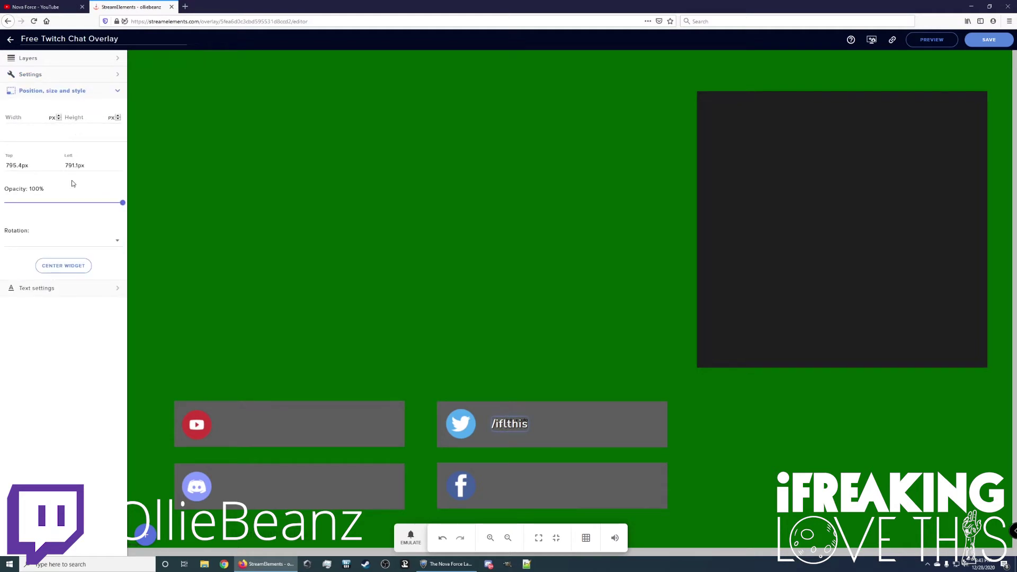
click(62, 288)
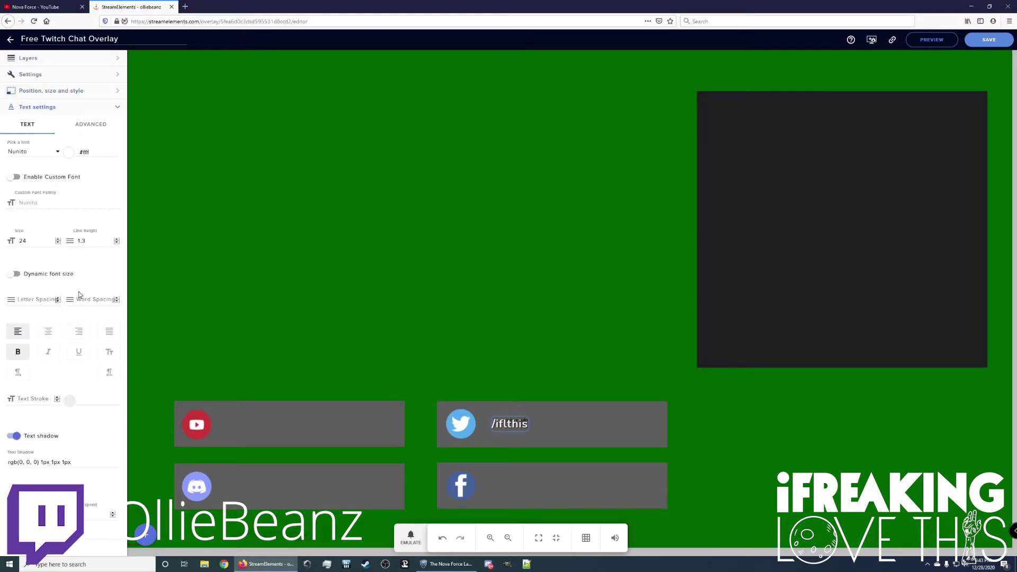
click(13, 177)
double_click(42, 203)
text(p)
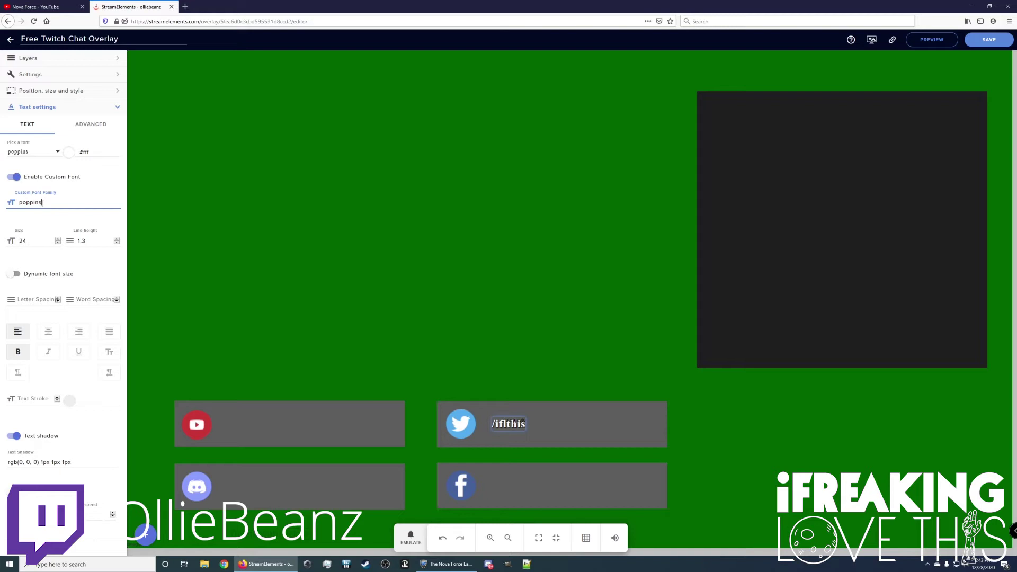
text(oppins)
double_click(42, 203)
key(BackSpace)
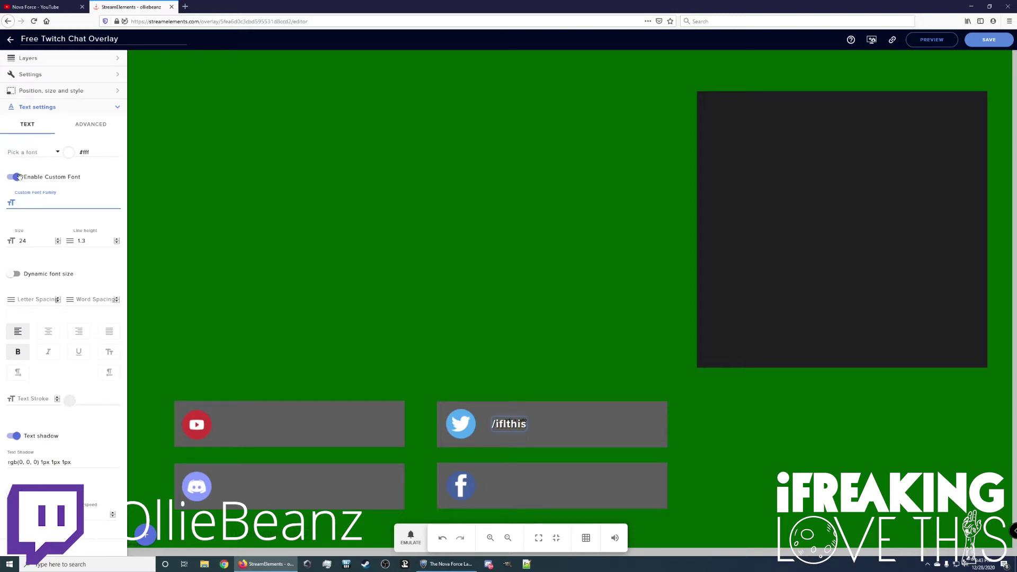
click(14, 177)
click(58, 152)
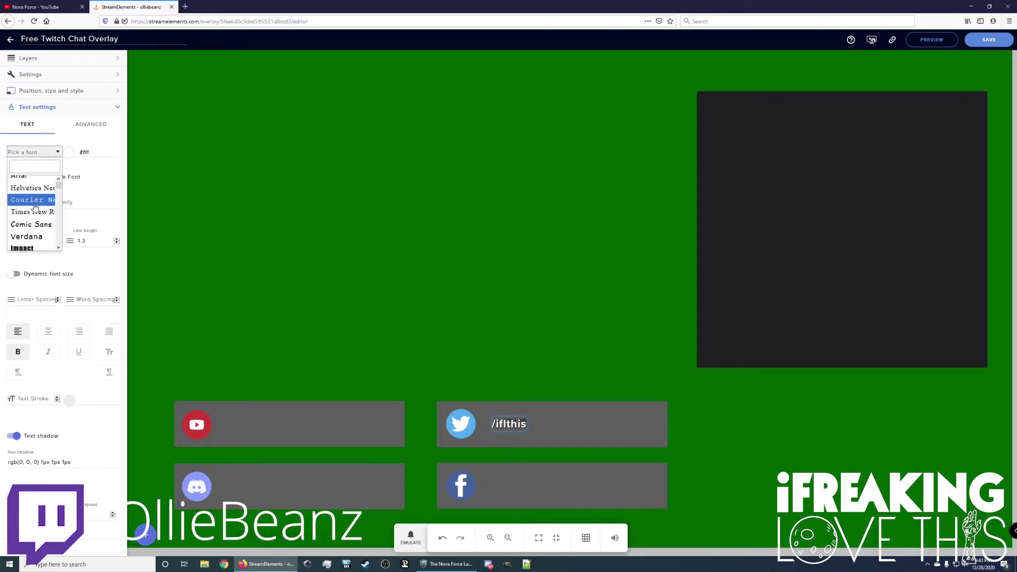
scroll(37, 207, down, 5)
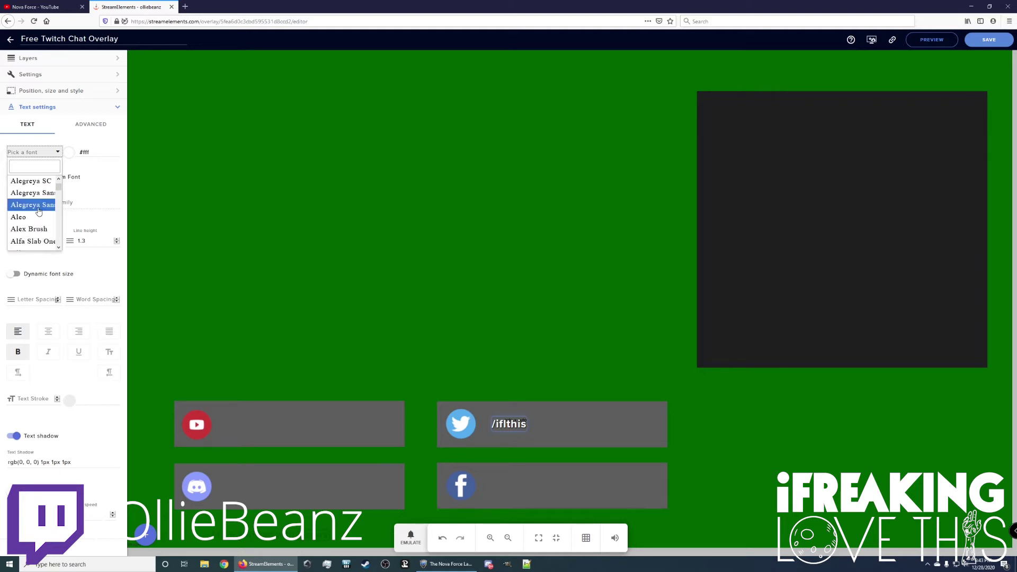
click(35, 164)
text(popp)
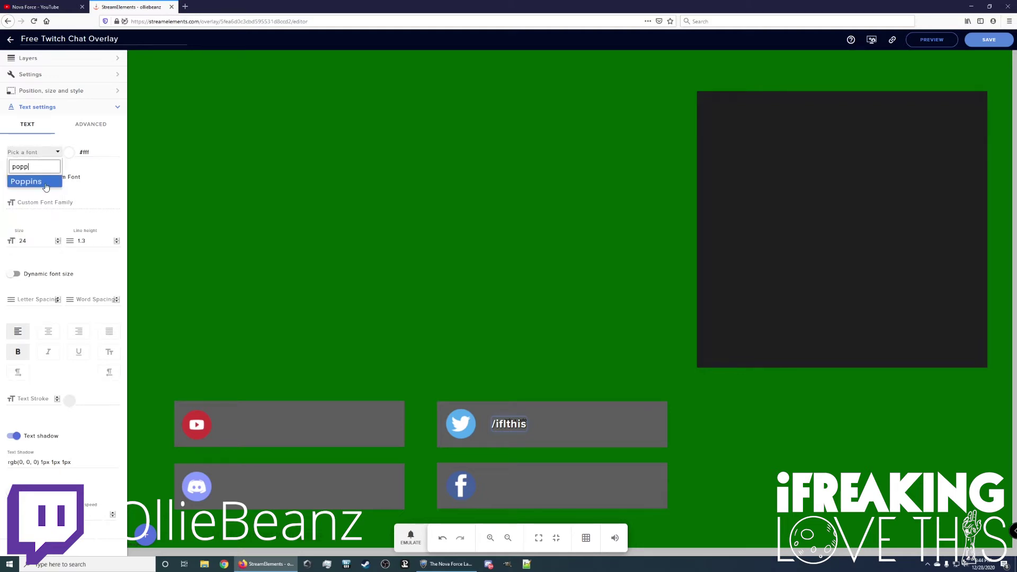
click(46, 182)
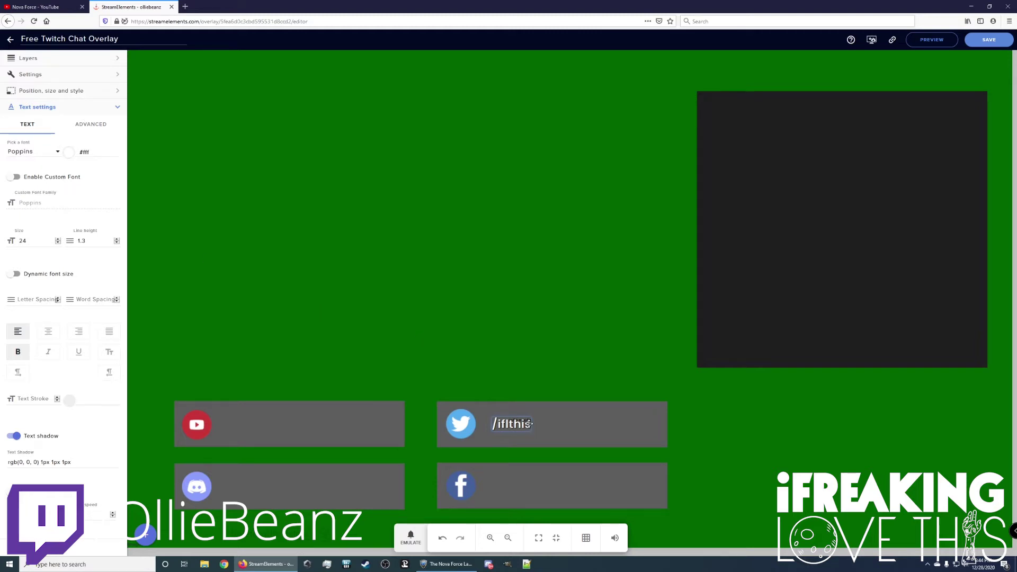
Set the text size to 45 and deselect the text widget
double_click(40, 239)
text(50)
key(Tab)
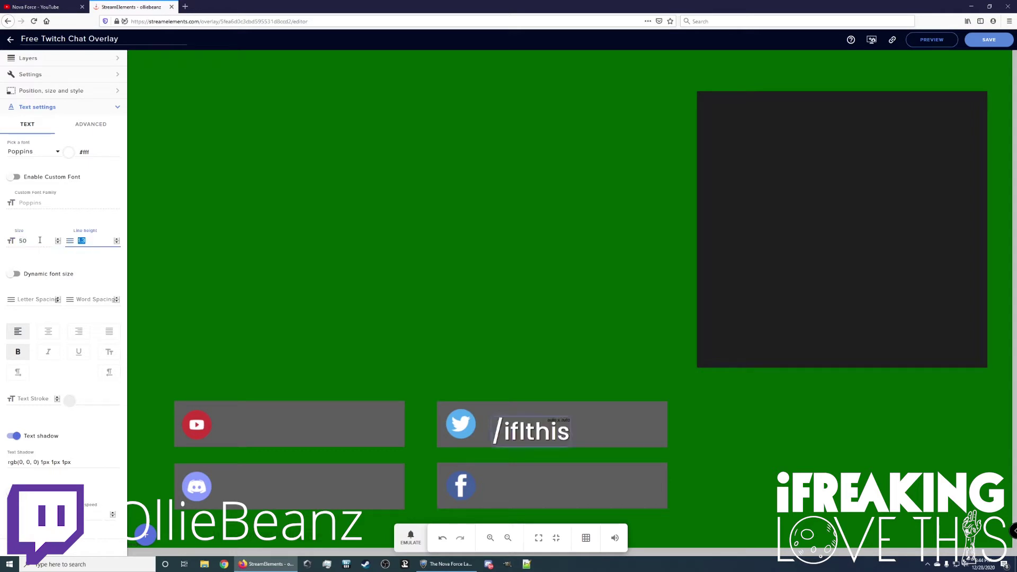
click(510, 428)
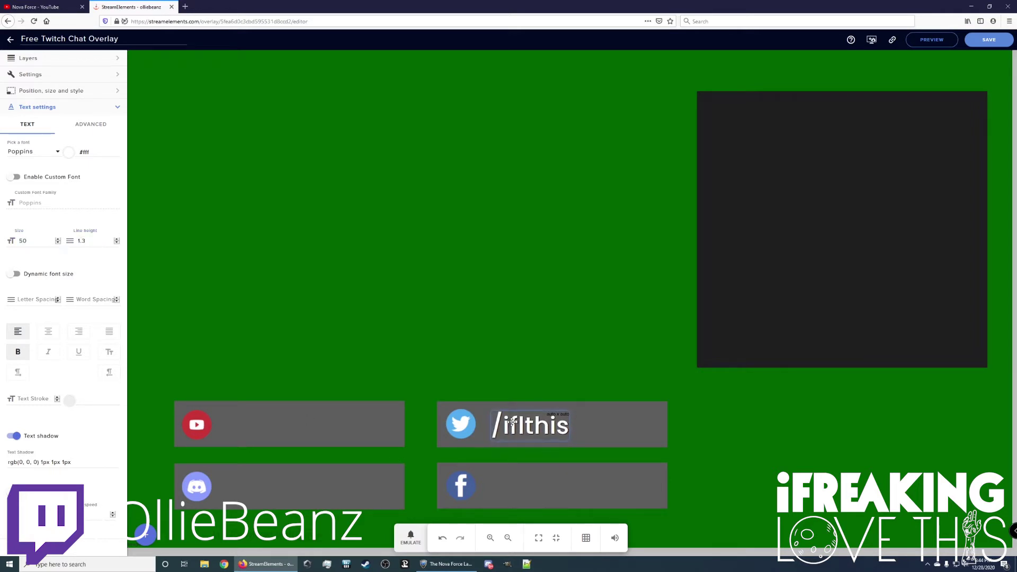
double_click(28, 240)
text(45)
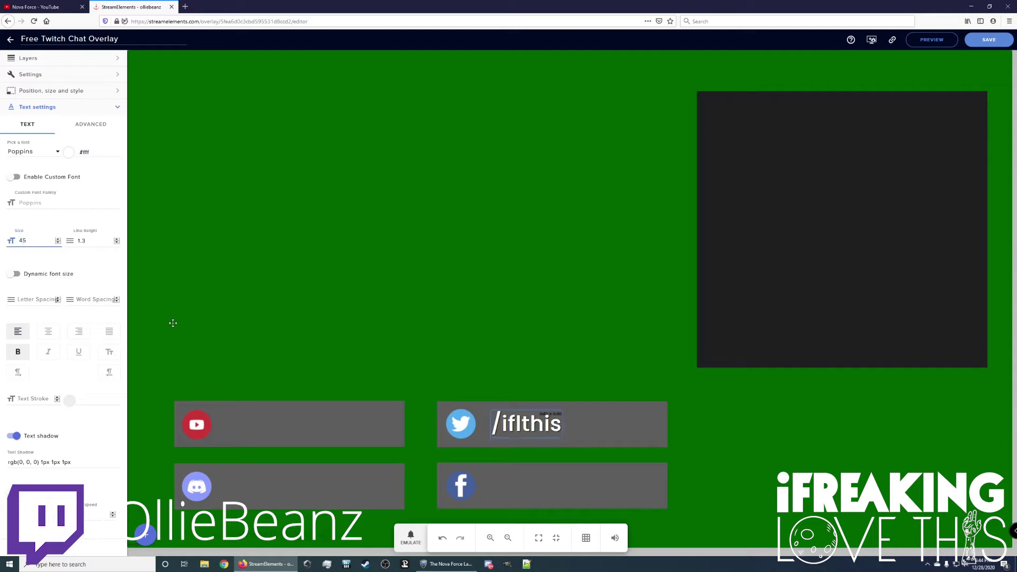
click(519, 424)
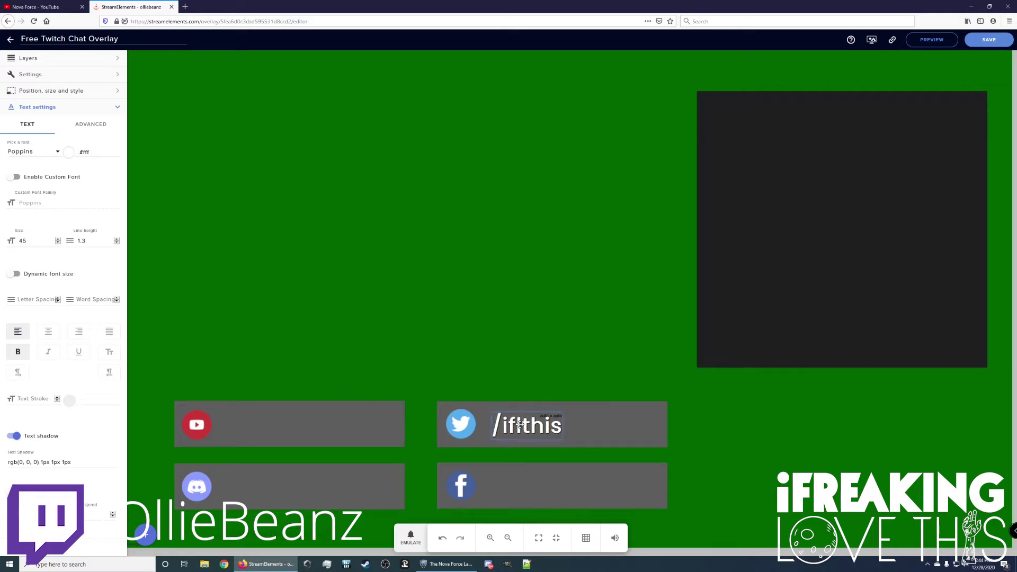
click(519, 491)
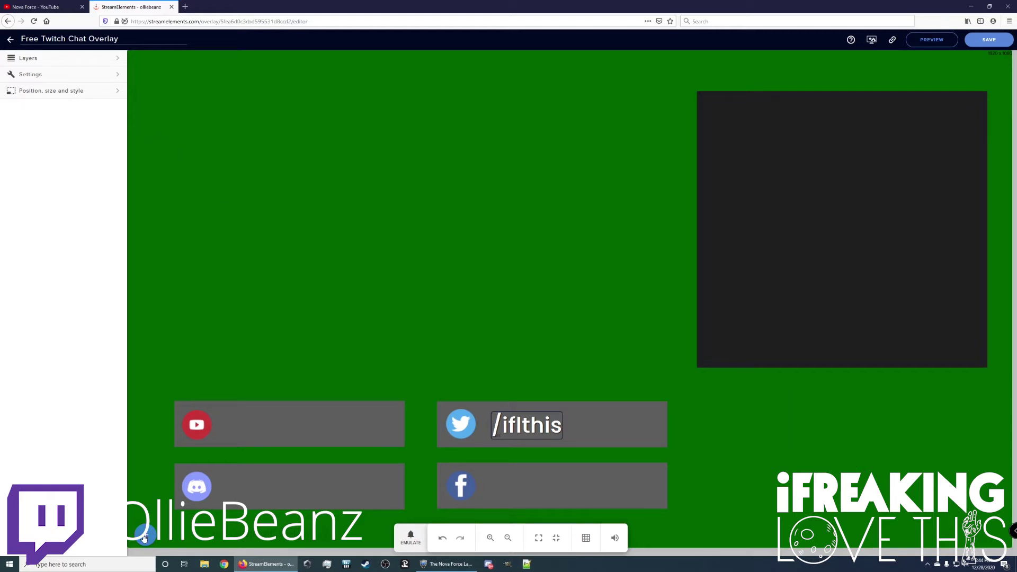
click(144, 538)
Add an image widget using the channel's circle logo from the media library
mouse_move(182, 440)
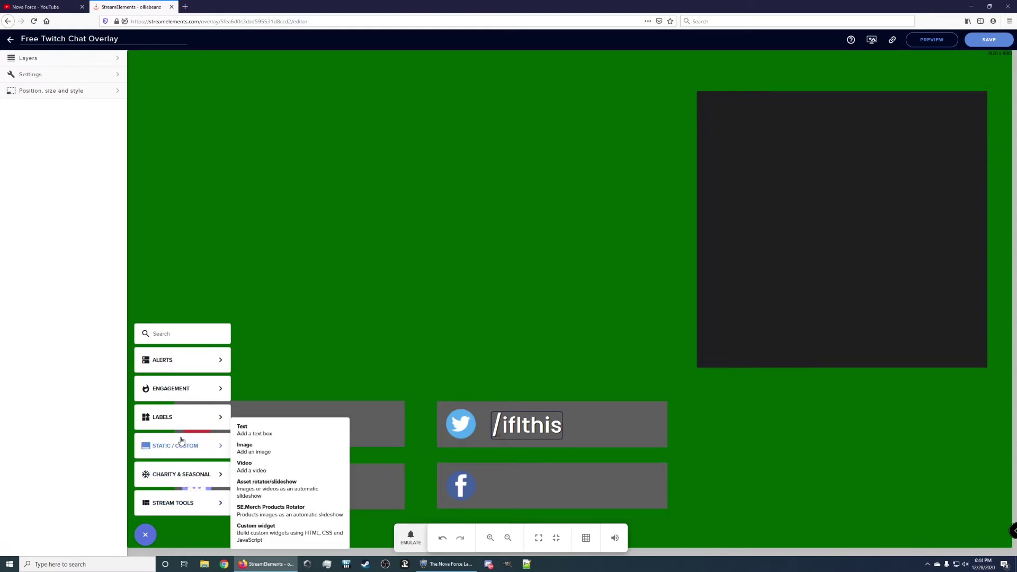
click(253, 448)
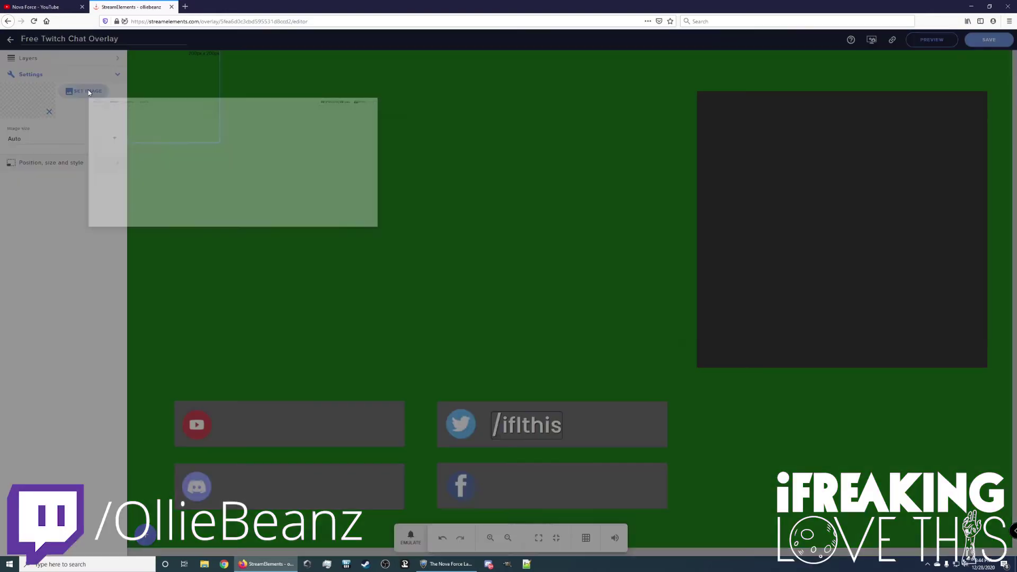
scroll(603, 272, down, 2)
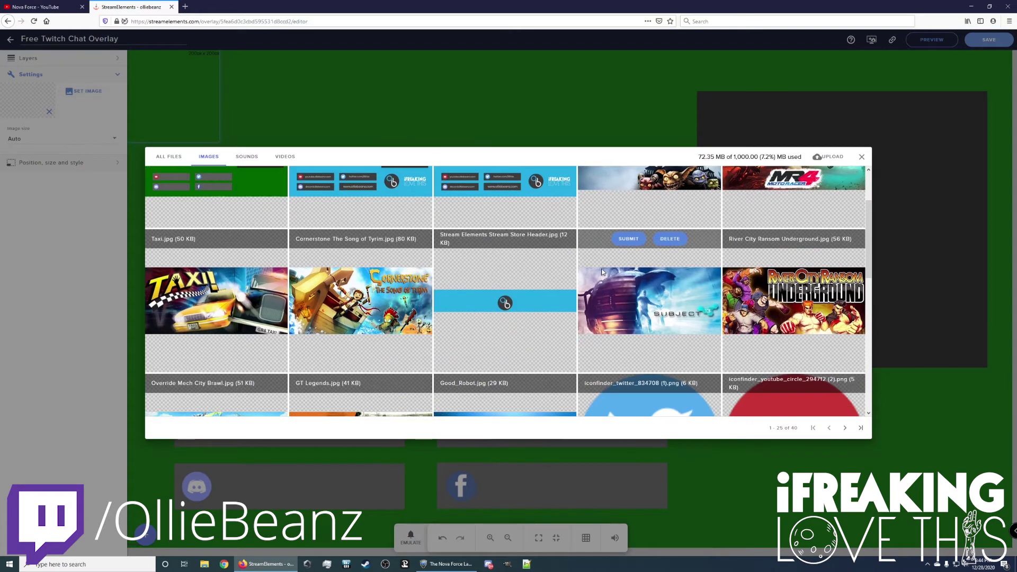
scroll(603, 272, down, 4)
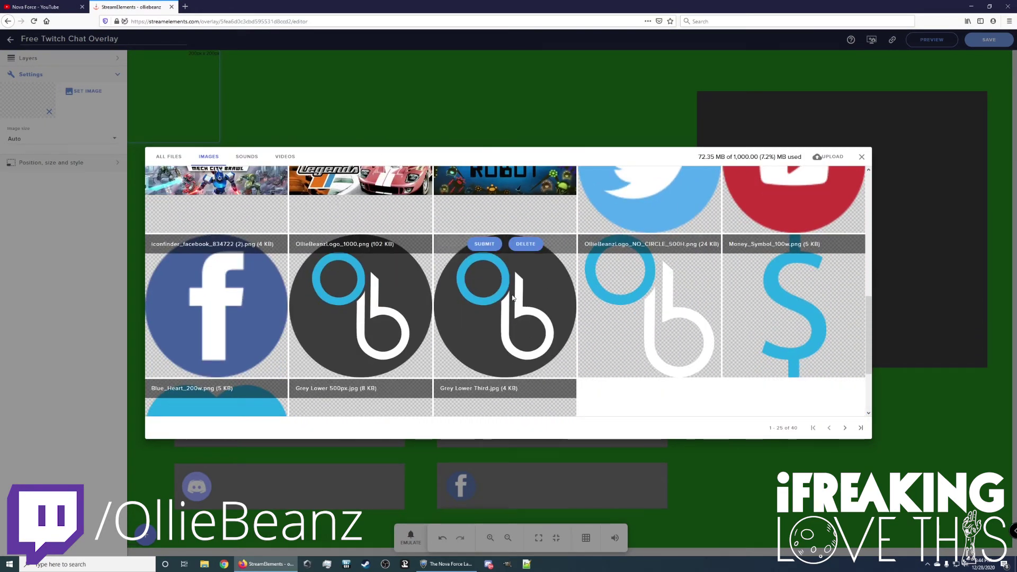
scroll(513, 298, up, 6)
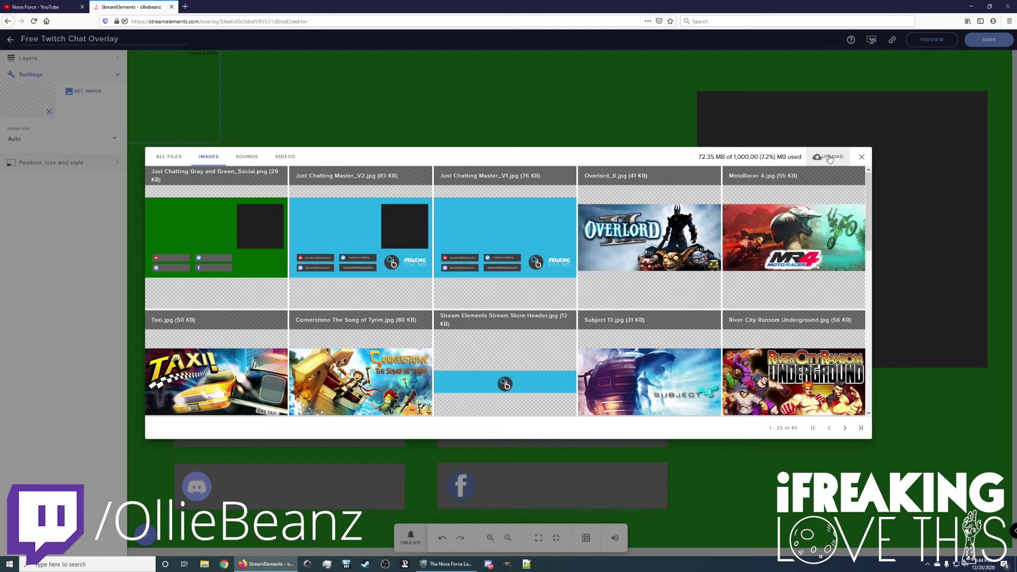
click(830, 158)
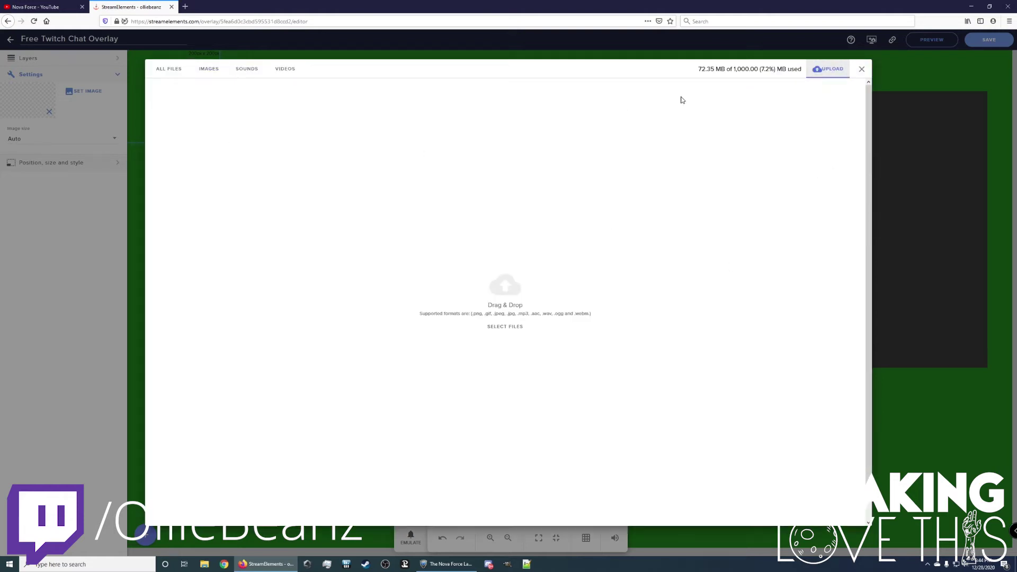
click(209, 70)
scroll(628, 310, down, 5)
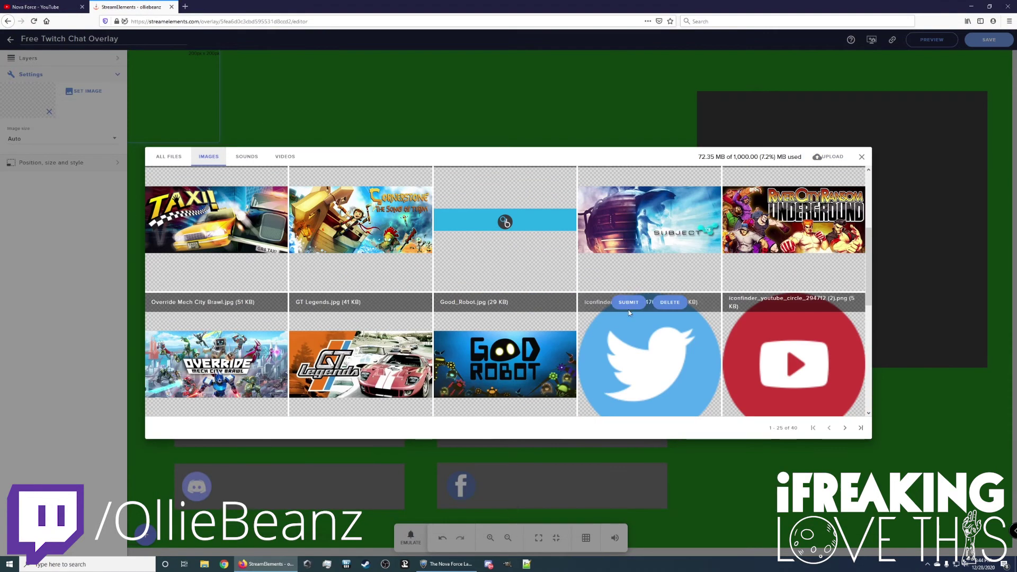
scroll(633, 306, down, 3)
scroll(632, 306, up, 1)
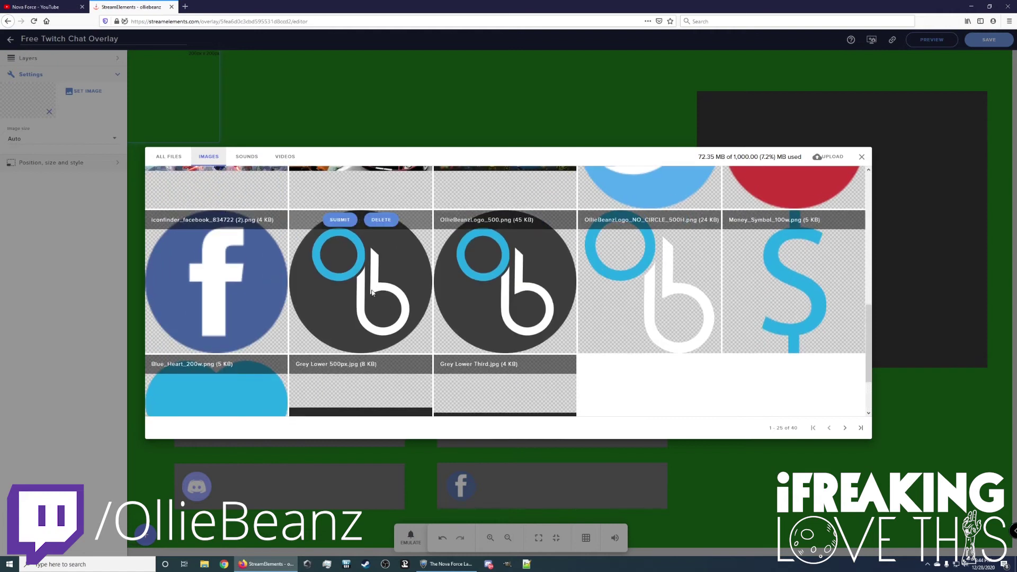
click(484, 219)
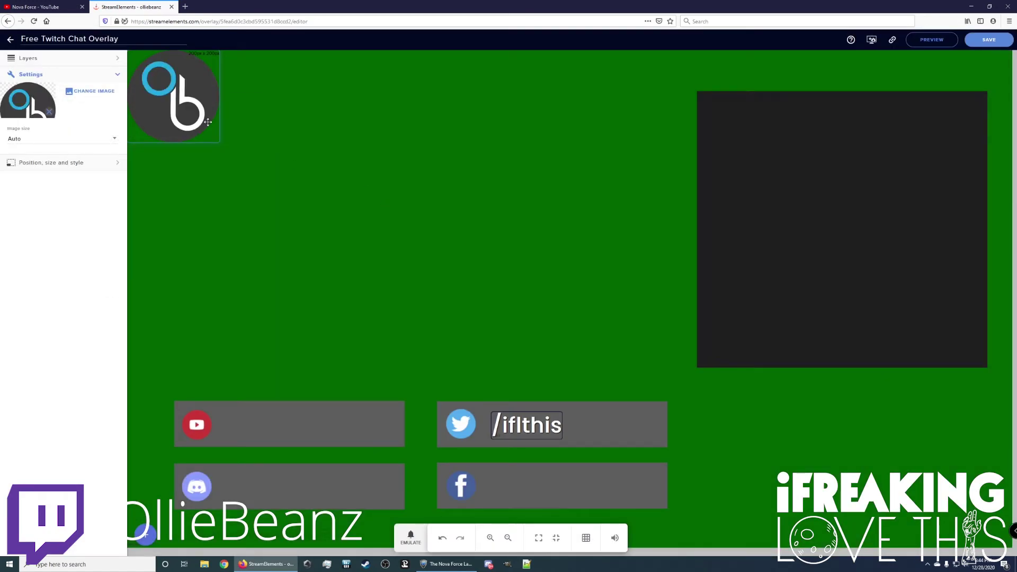
Move the logo to the bottom right above iFREAKING and save the overlay
drag(176, 88, 851, 447)
click(948, 423)
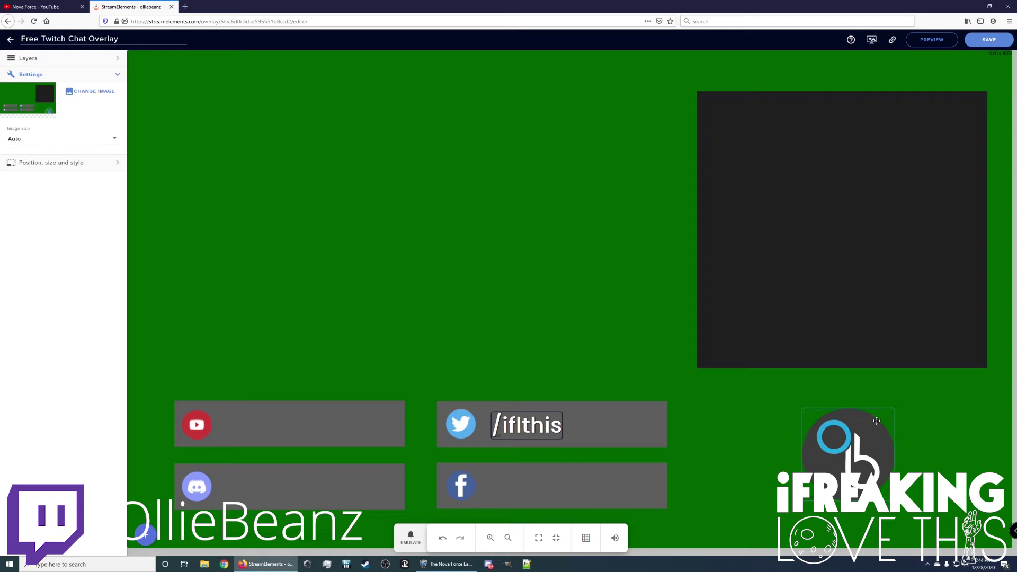
click(991, 41)
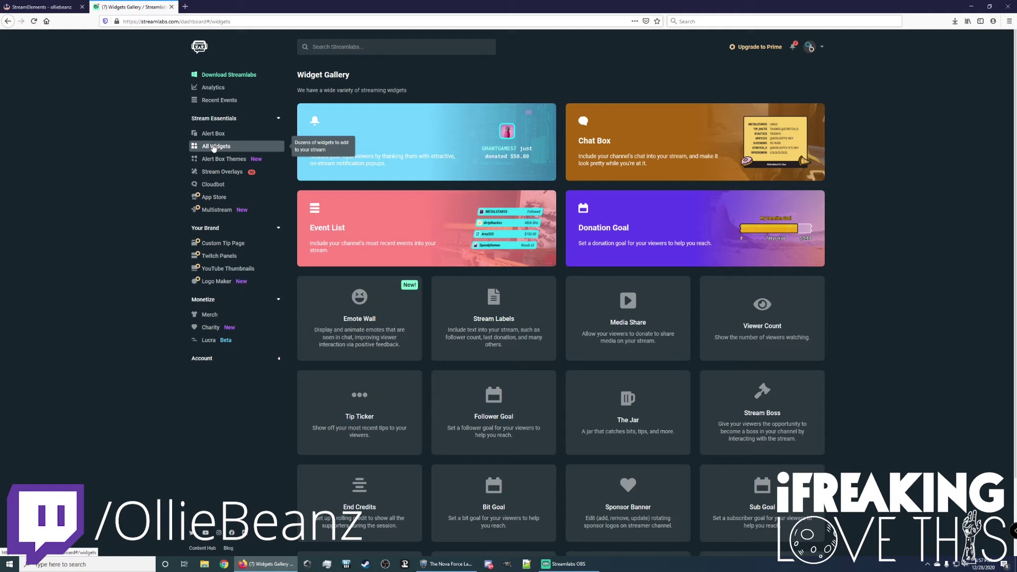
Open the Chat Box widget from the Streamlabs Widget Gallery
click(657, 142)
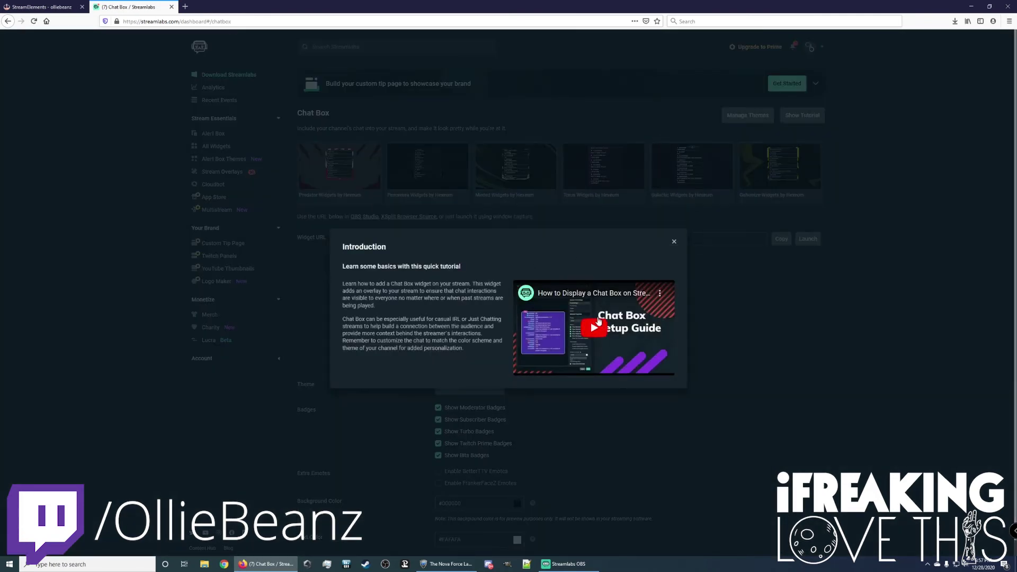
Close the Introduction popup and try the Twitch and Oldschool themes, ending on Clean
click(675, 242)
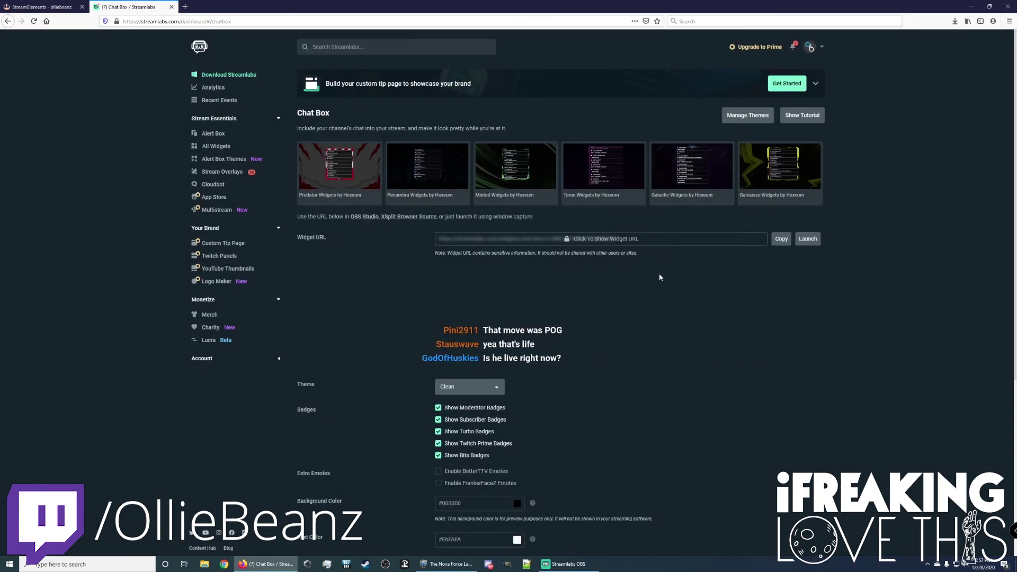
scroll(627, 279, down, 1)
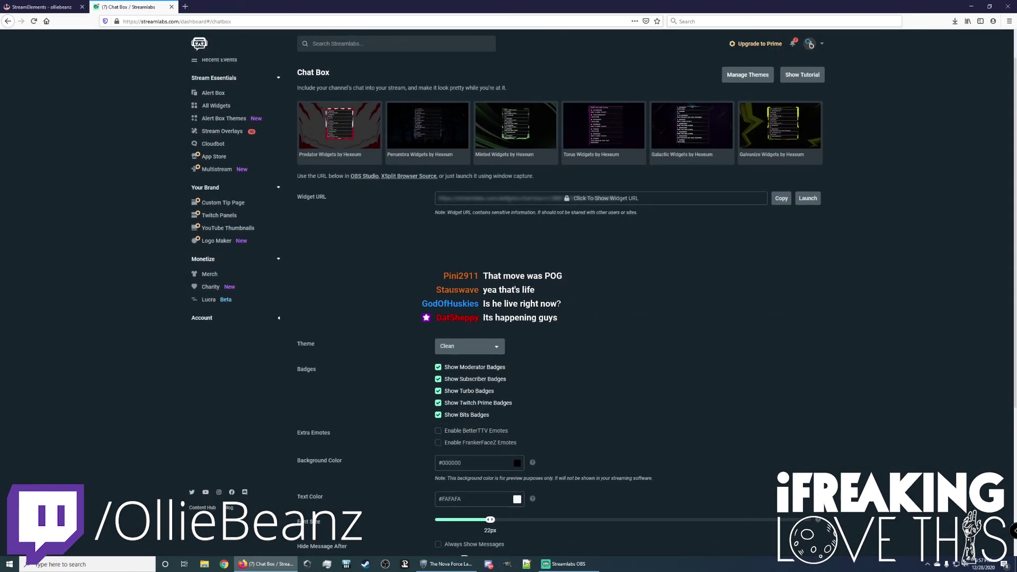
scroll(491, 311, down, 1)
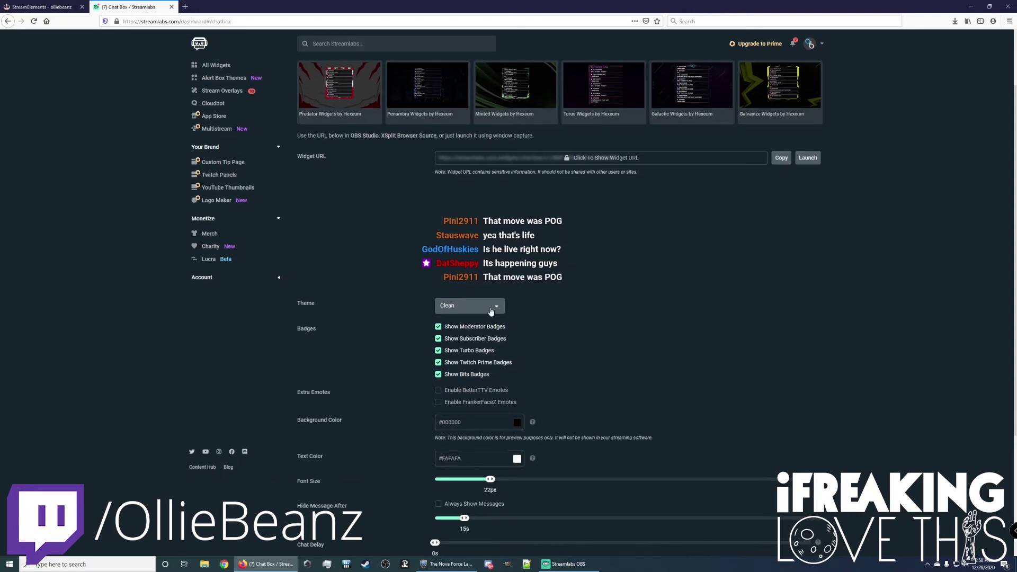
click(490, 311)
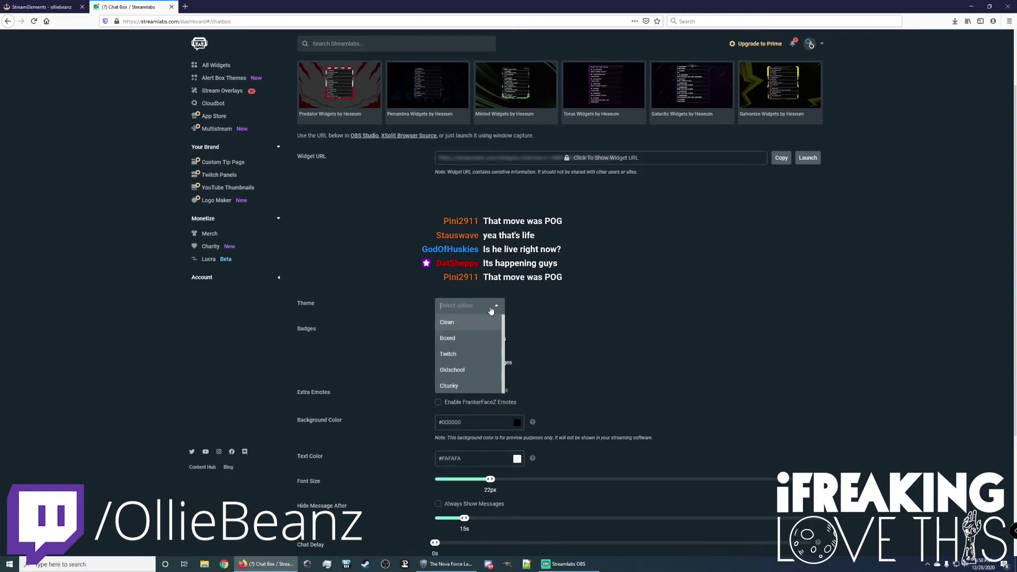
click(466, 354)
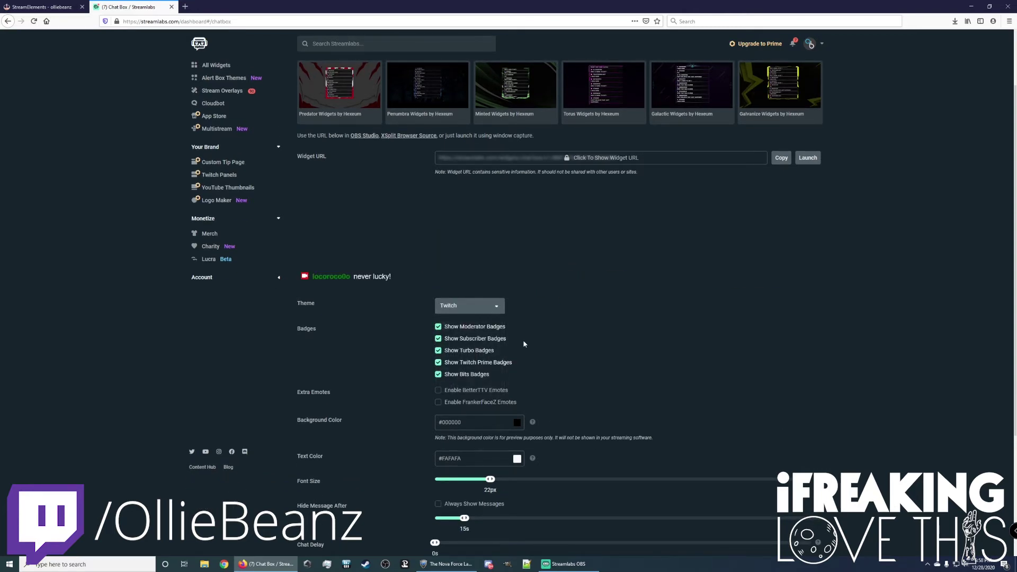
click(497, 307)
click(461, 367)
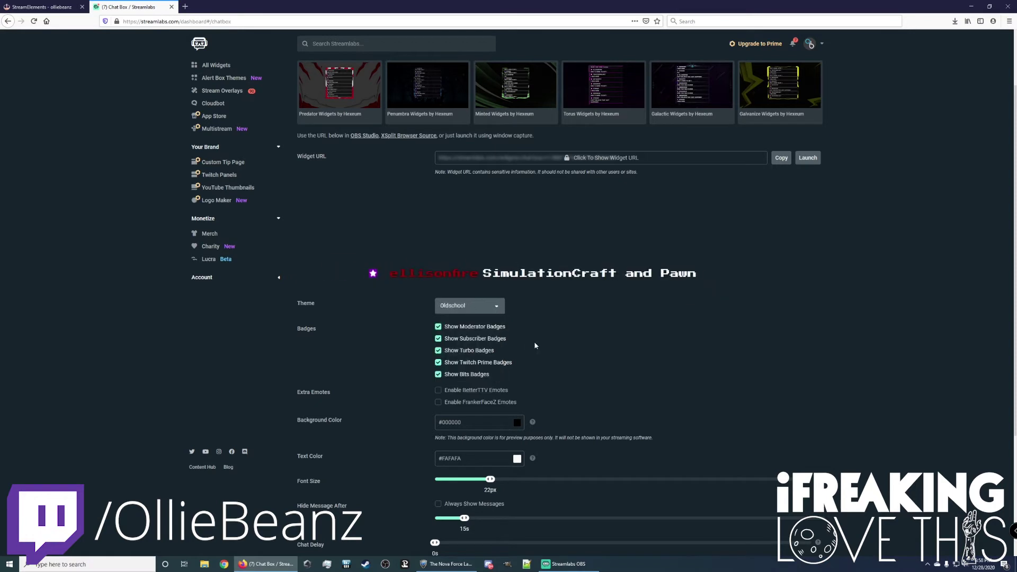
click(497, 308)
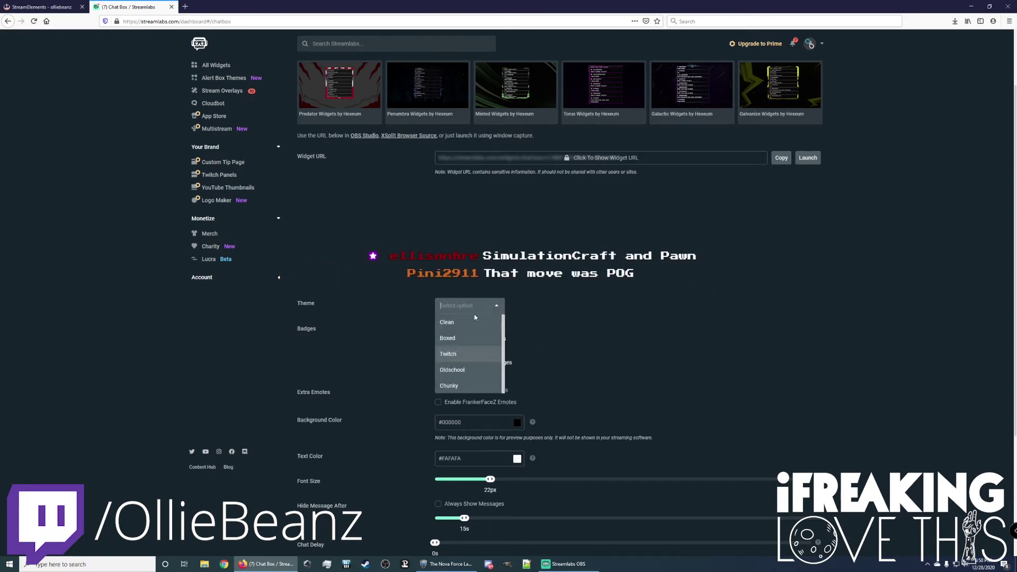
click(472, 318)
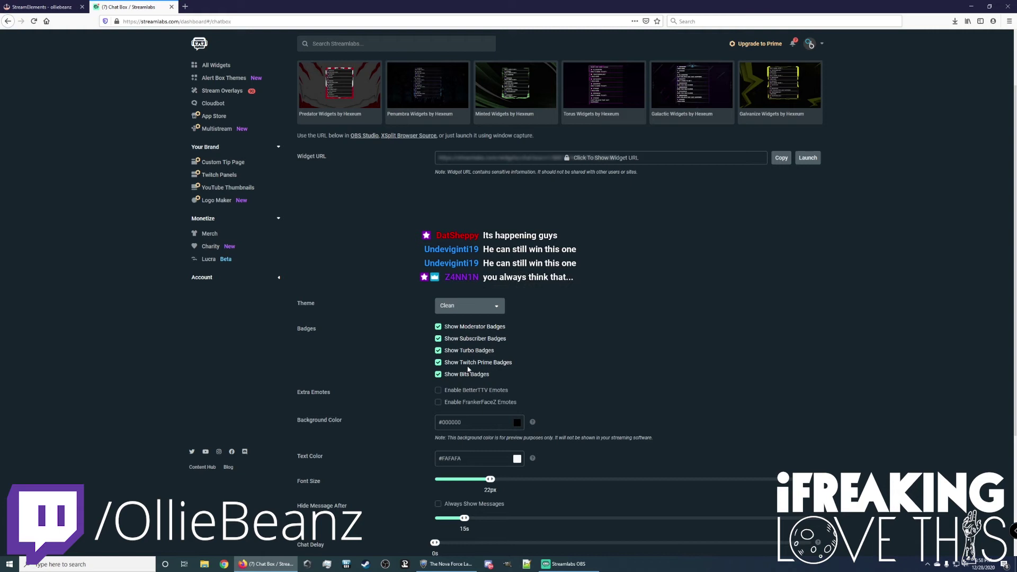
Set chat messages to stay on screen permanently
scroll(586, 317, down, 2)
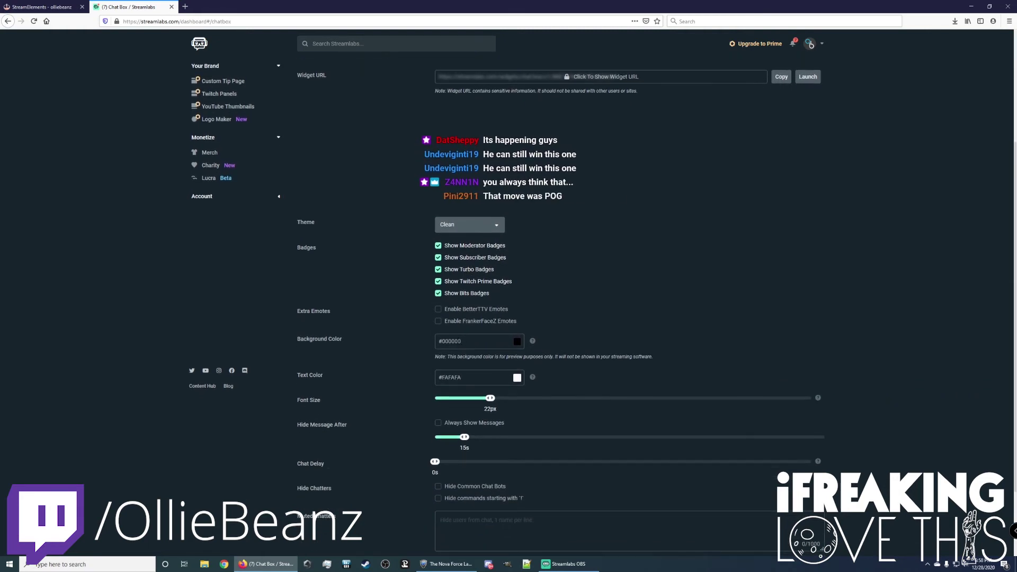
scroll(630, 290, up, 3)
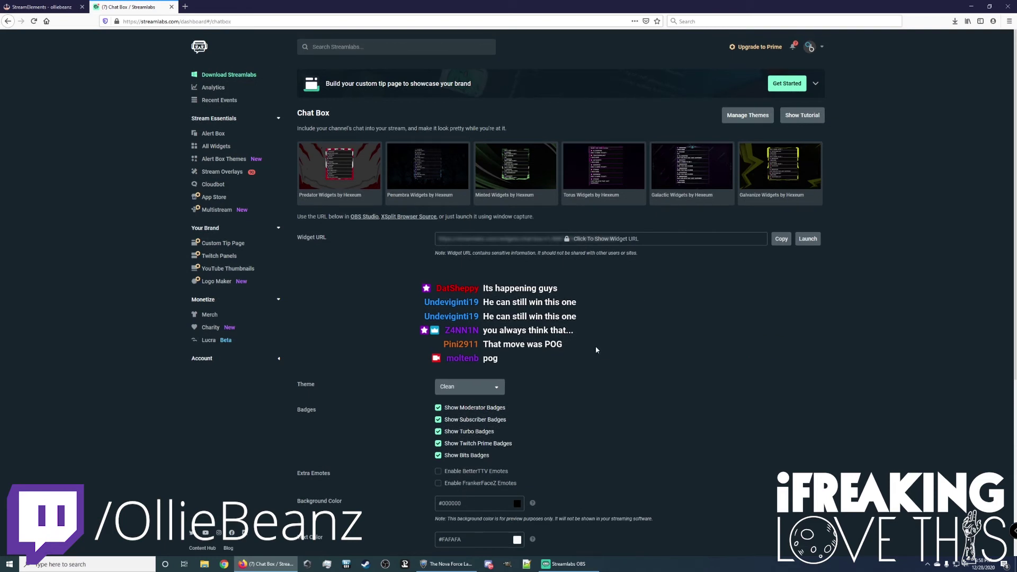
scroll(596, 350, down, 2)
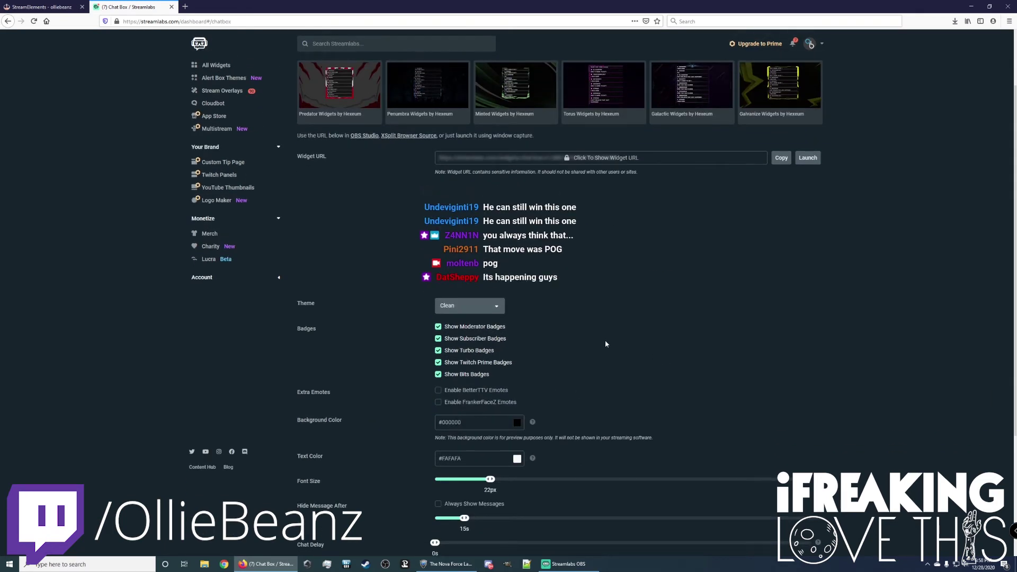
scroll(606, 344, down, 2)
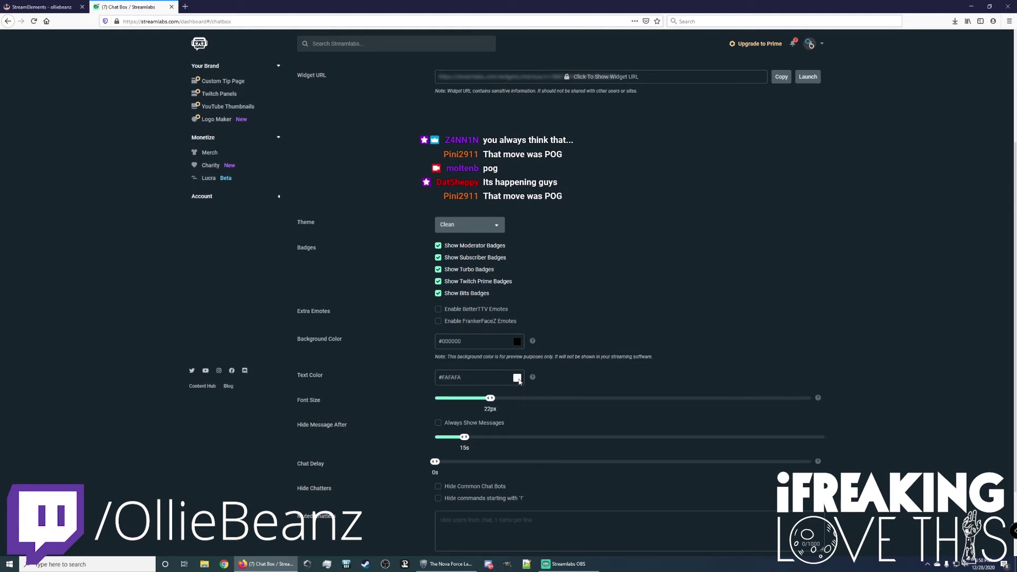
scroll(477, 403, down, 1)
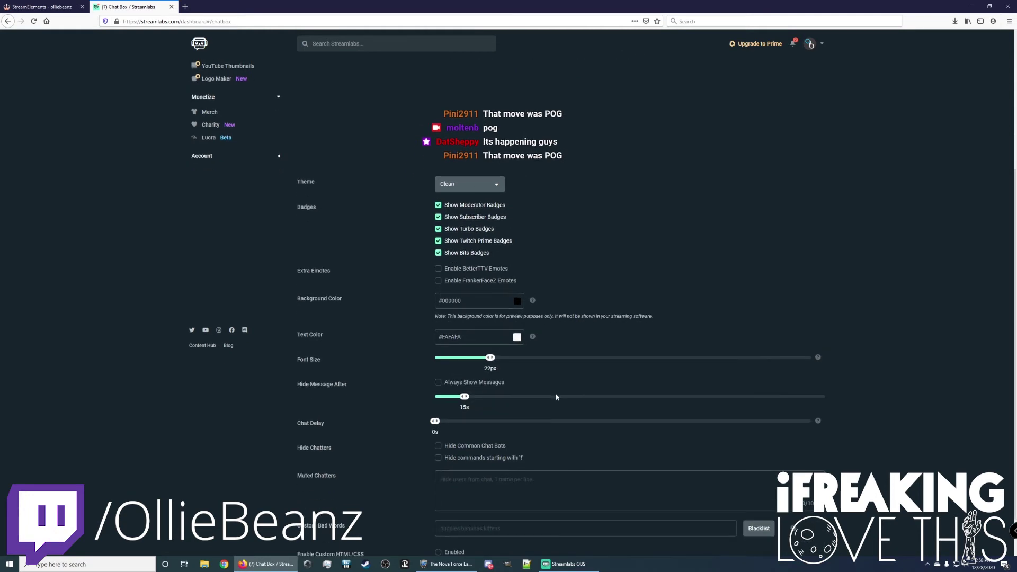
click(439, 383)
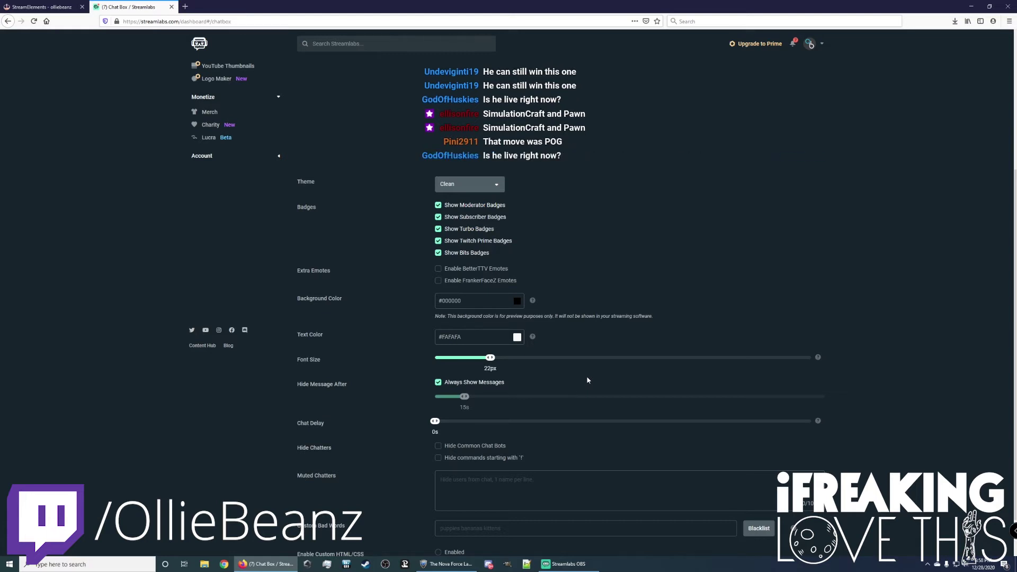
Save the Streamlabs chat box settings so messages always stay on screen
scroll(611, 364, down, 1)
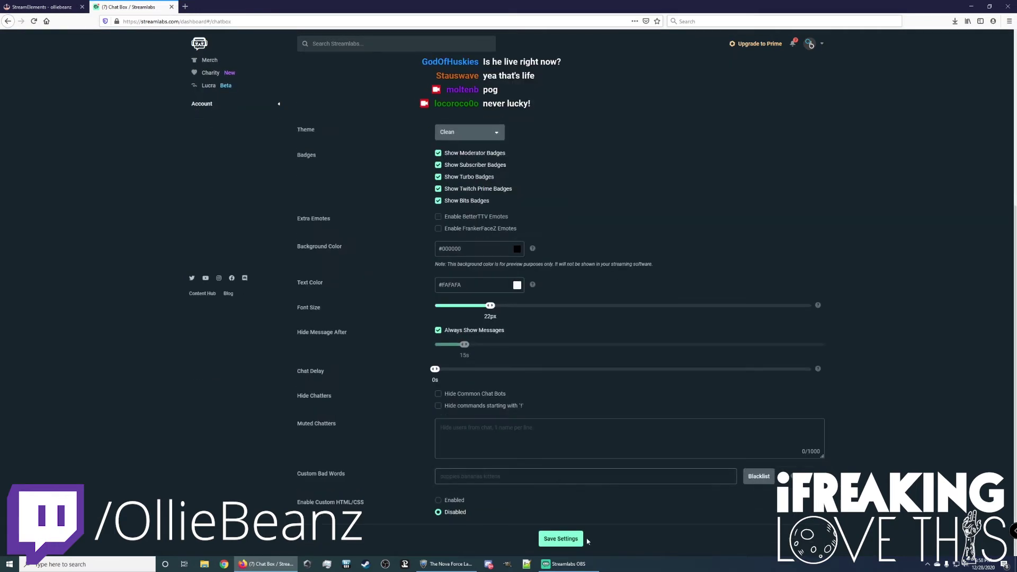
click(569, 540)
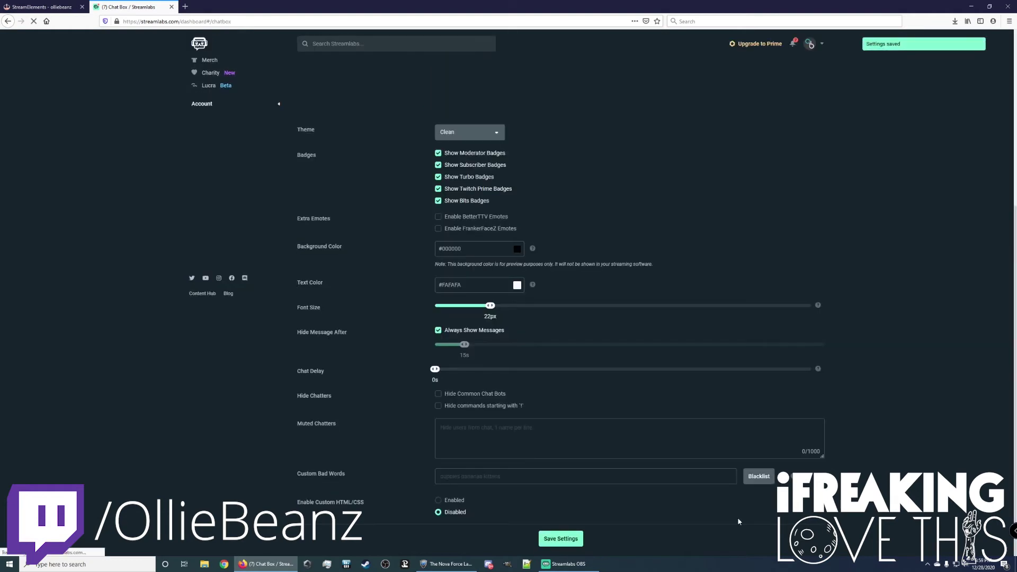
scroll(688, 424, up, 5)
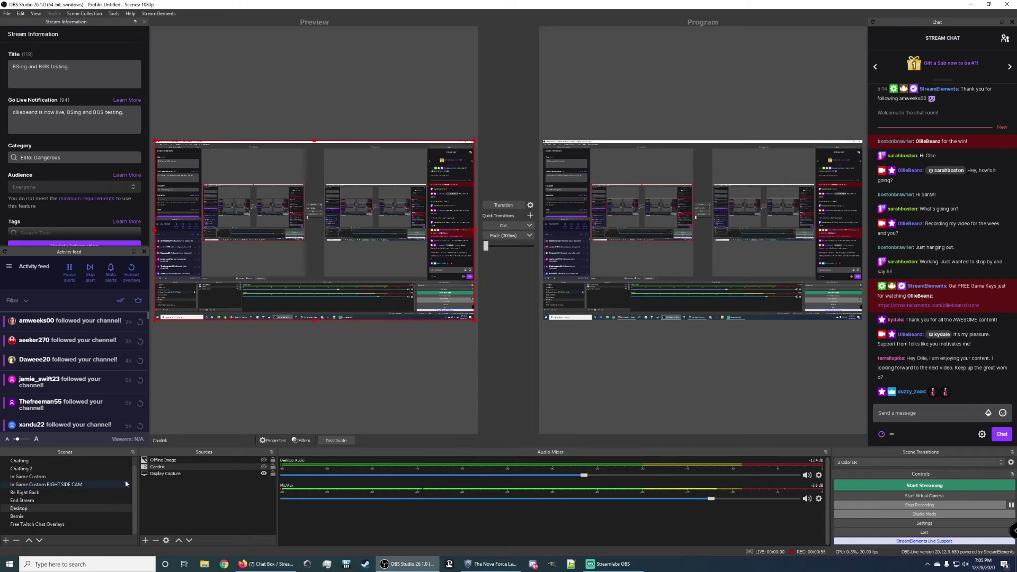
Switch OBS Studio to the Free Twitch Chat Overlays scene
click(100, 524)
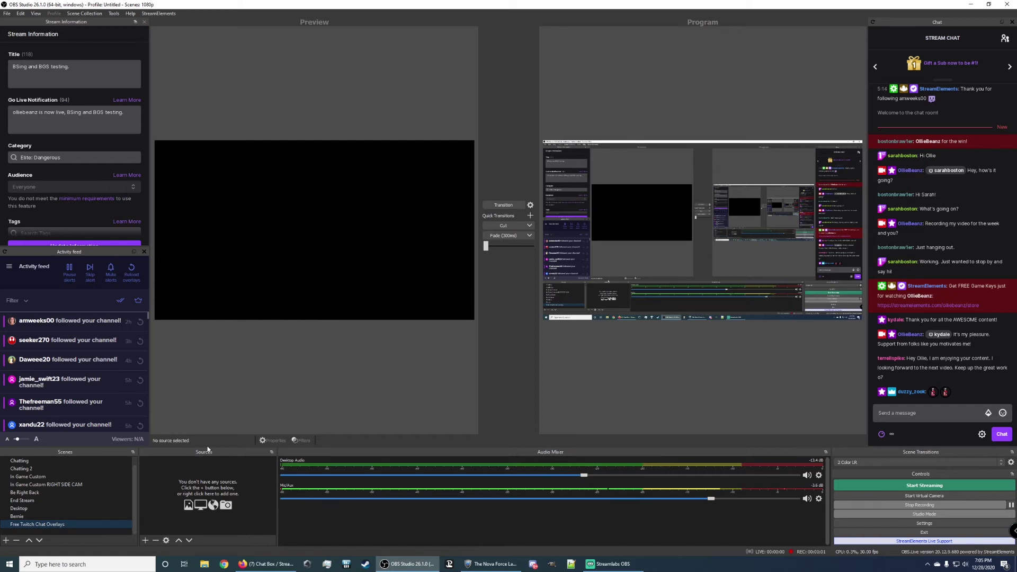
Add a Browser source to the scene and name it 'SE Twitch Chat Video'
click(146, 541)
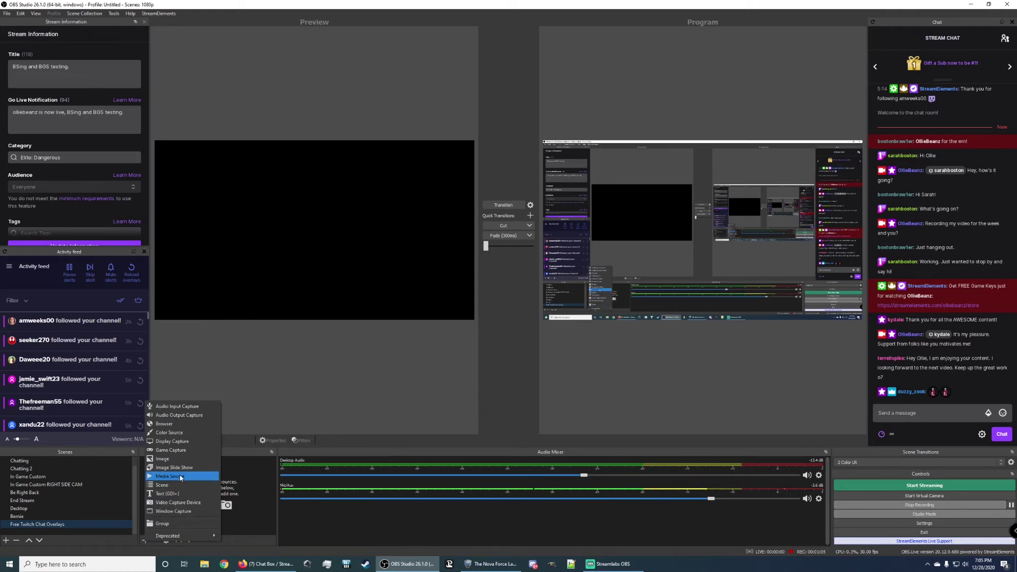
click(180, 427)
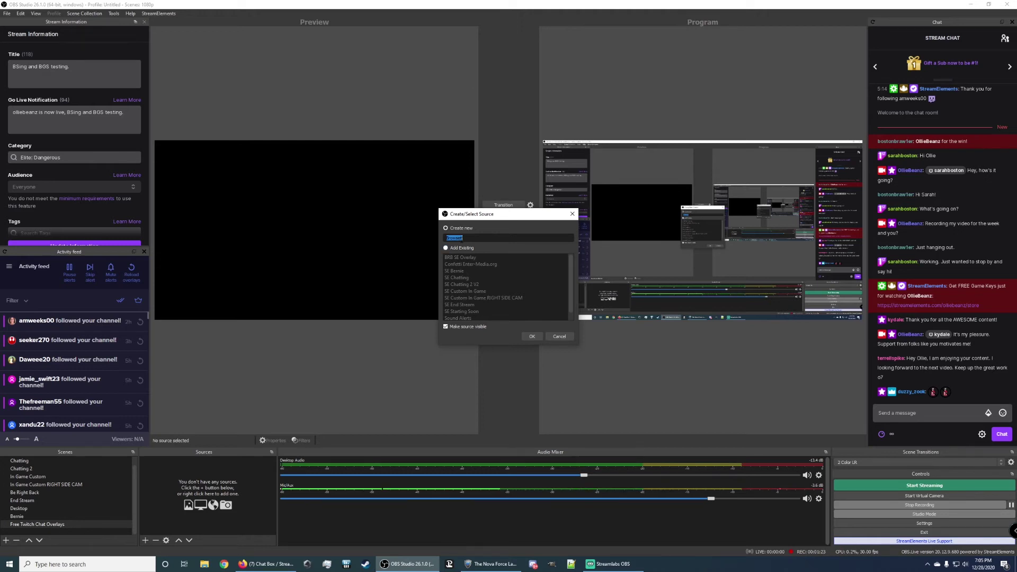
text(SE Twitch Chat Video)
Create the browser source and set its size to 1920 by 1080
click(530, 337)
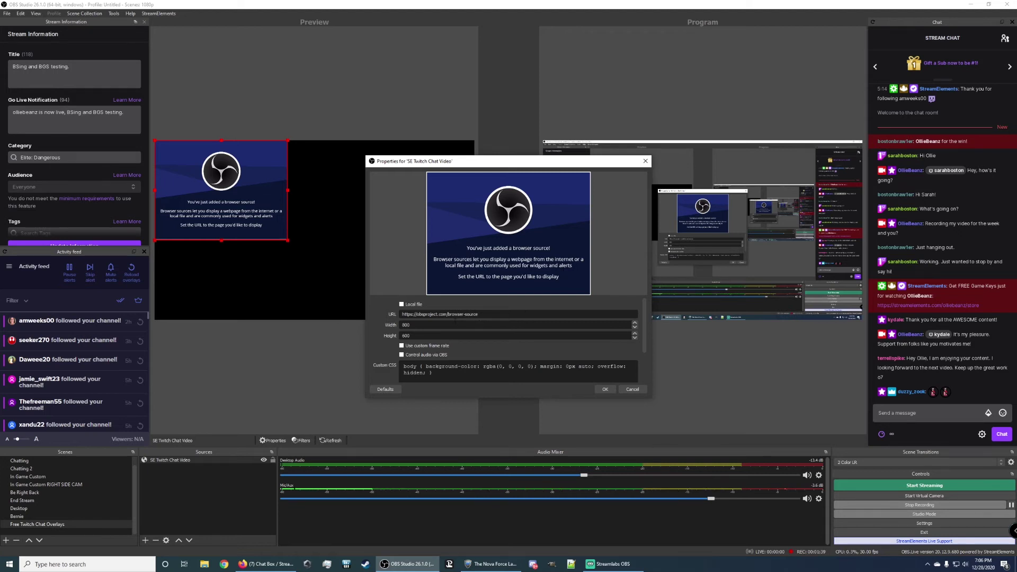
double_click(434, 325)
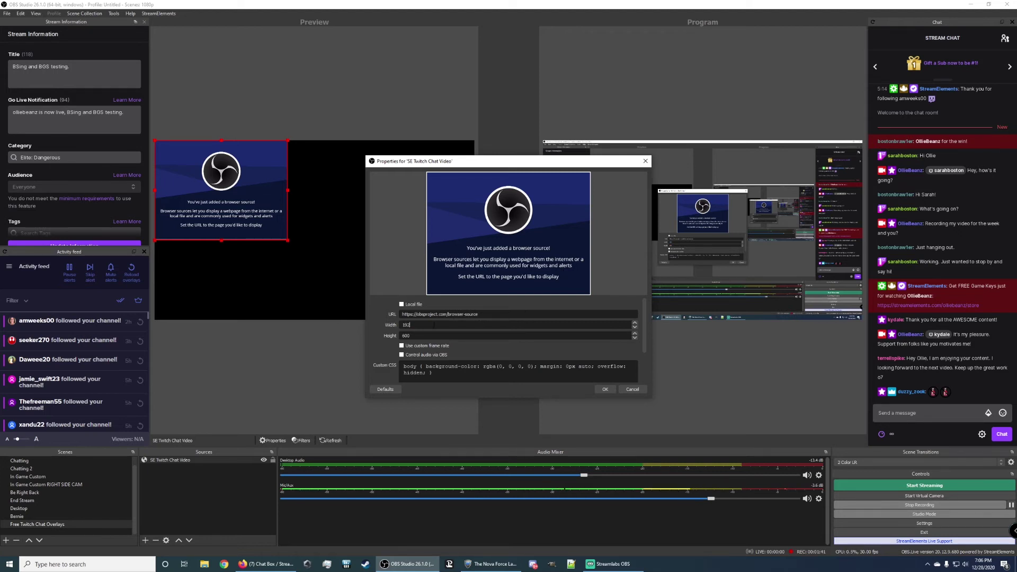
text(1920)
key(Tab)
text(1080)
key(Tab)
key(Tab)
Copy the StreamElements overlay link into the source URL and apply the settings
click(268, 564)
click(45, 7)
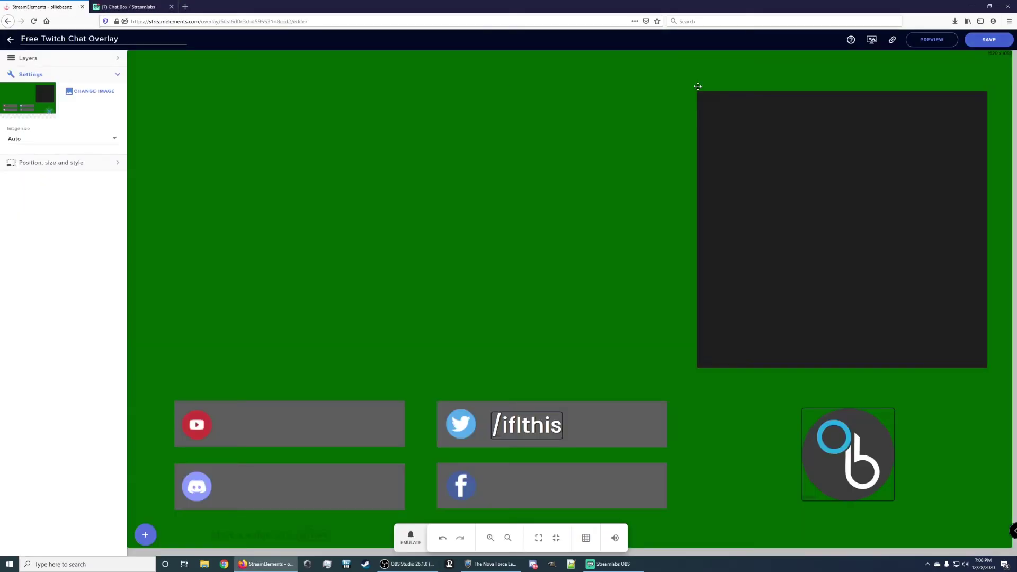
click(892, 40)
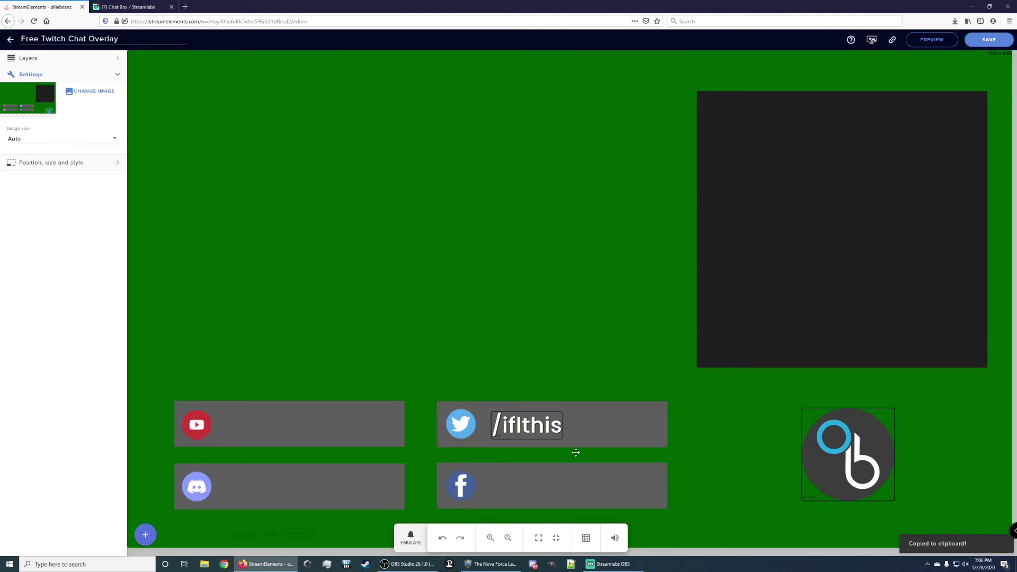
click(408, 564)
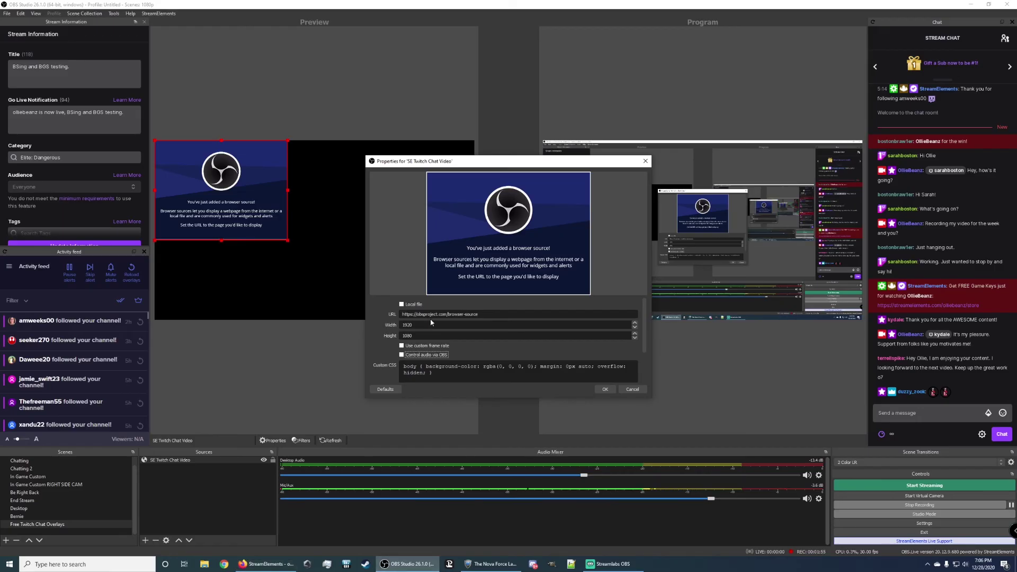
triple_click(498, 314)
key(ctrl+v)
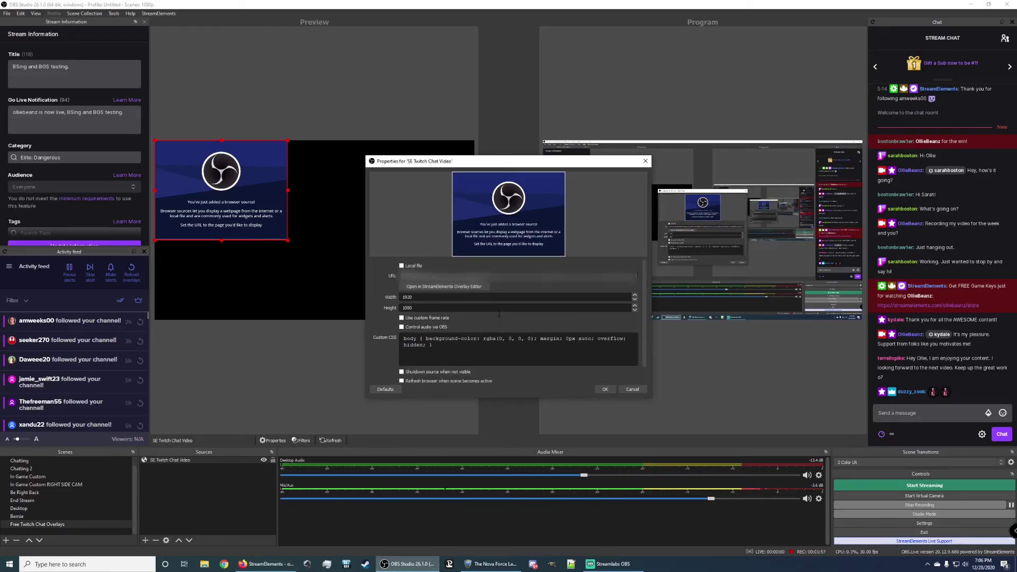
click(605, 389)
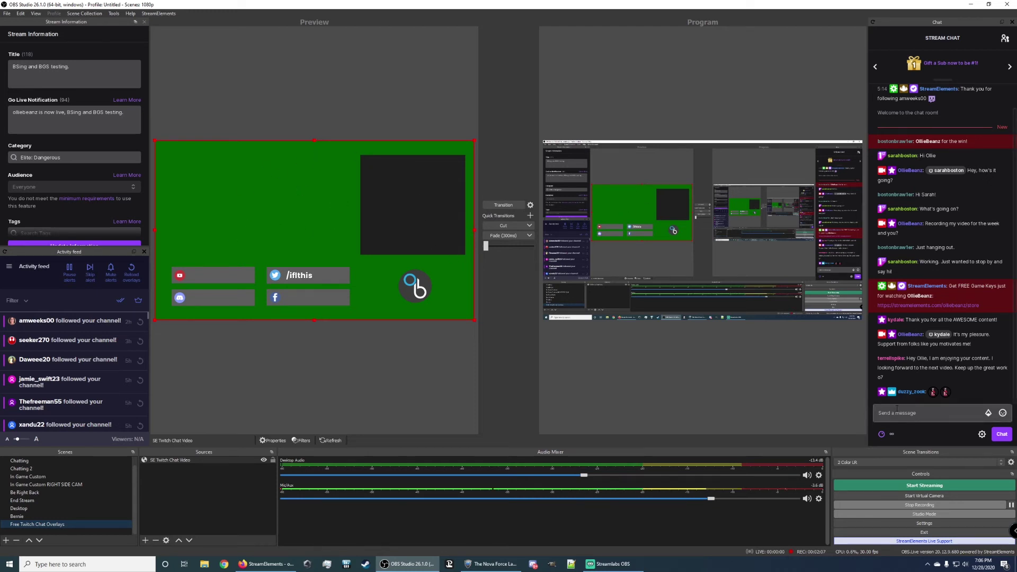
Send the message 'test' in the stream chat to preview it in the overlay
click(917, 416)
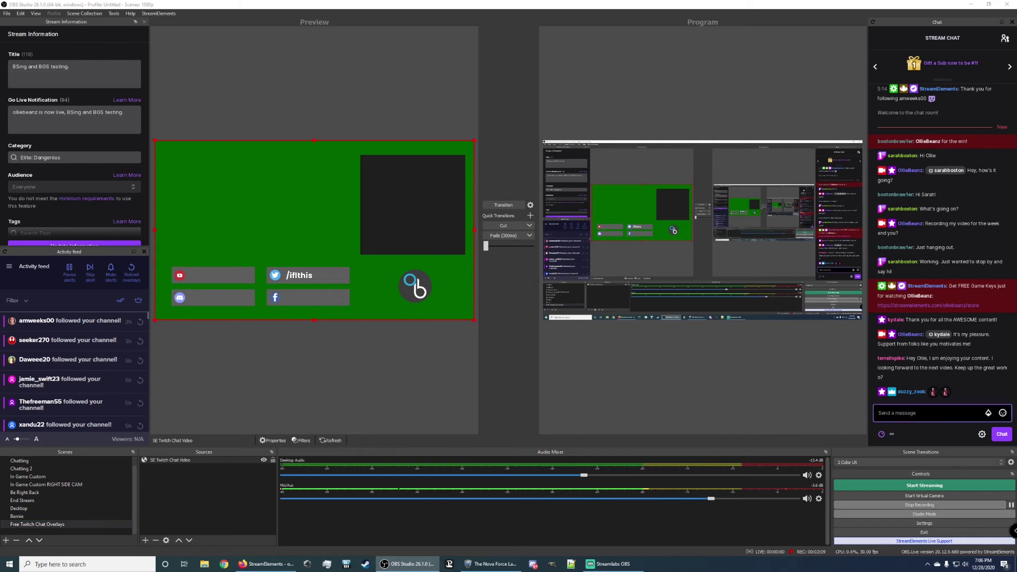
text(test)
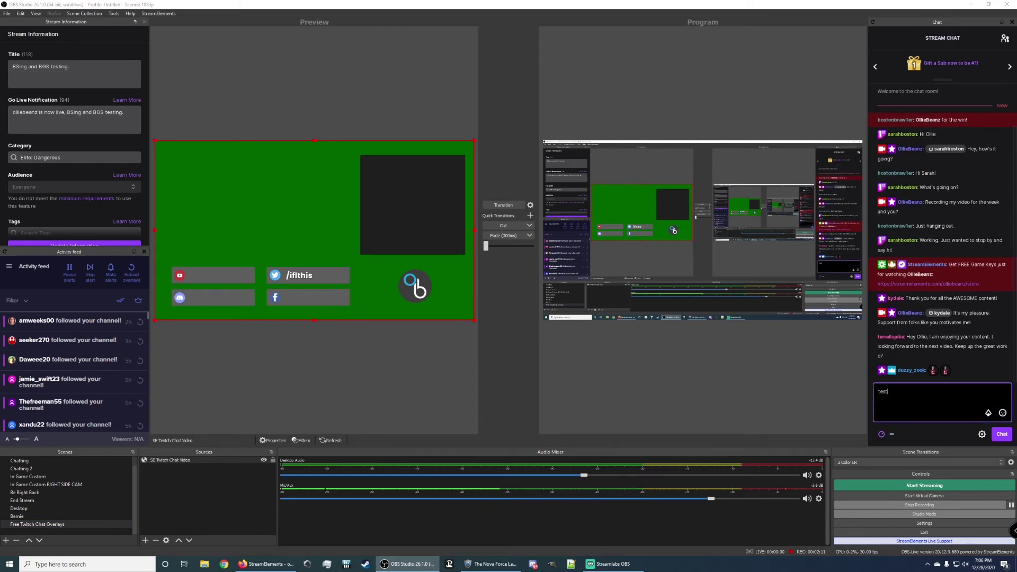
key(Return)
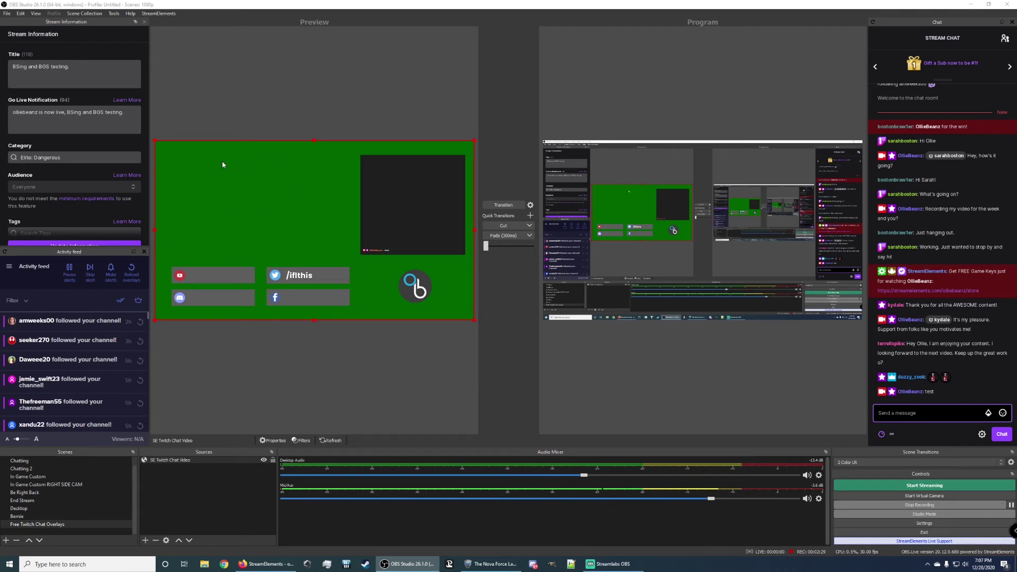
click(149, 540)
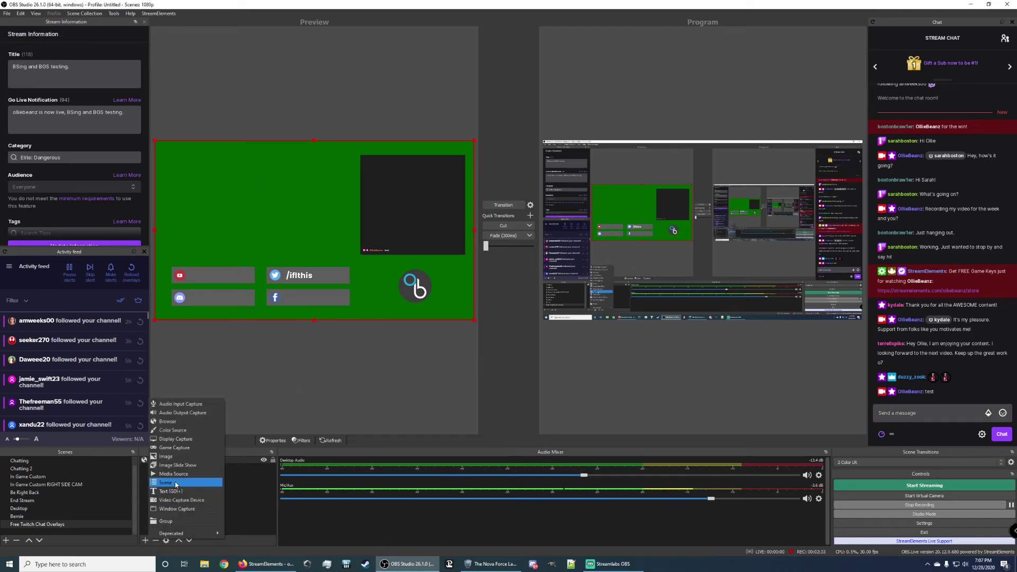
Add the existing Camlink camera as a Video Capture Device source
click(180, 500)
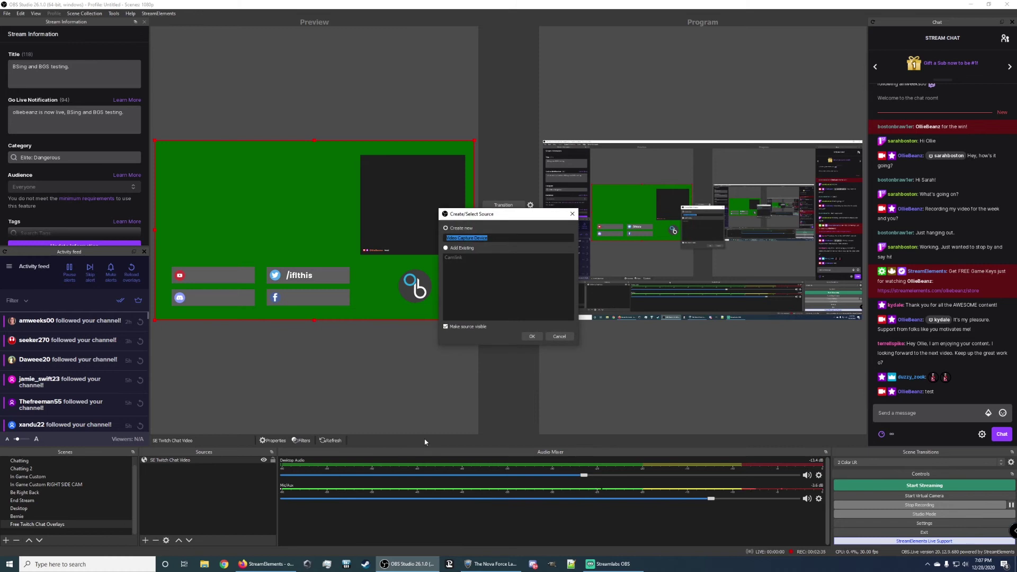
click(446, 248)
click(454, 257)
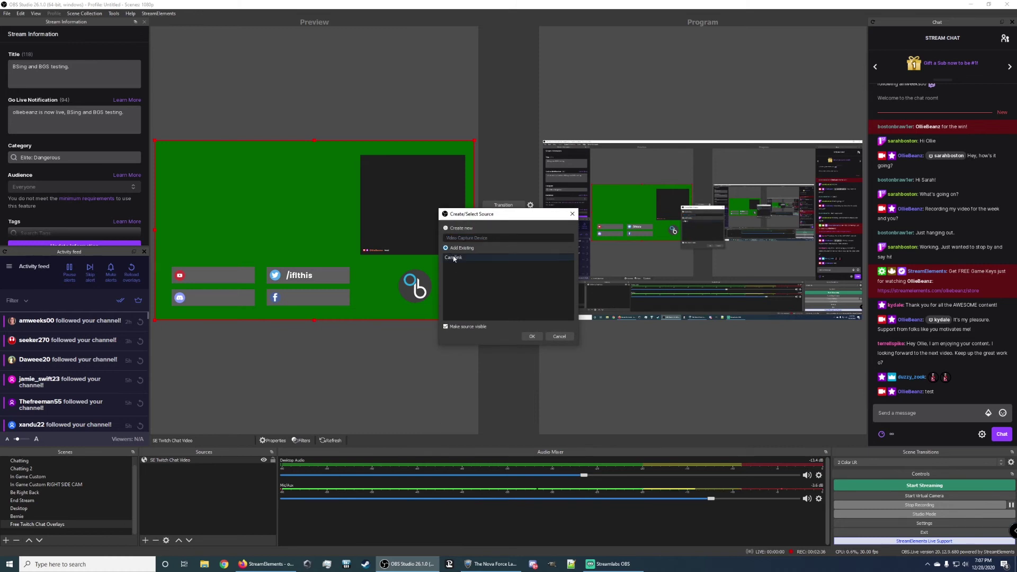
click(532, 336)
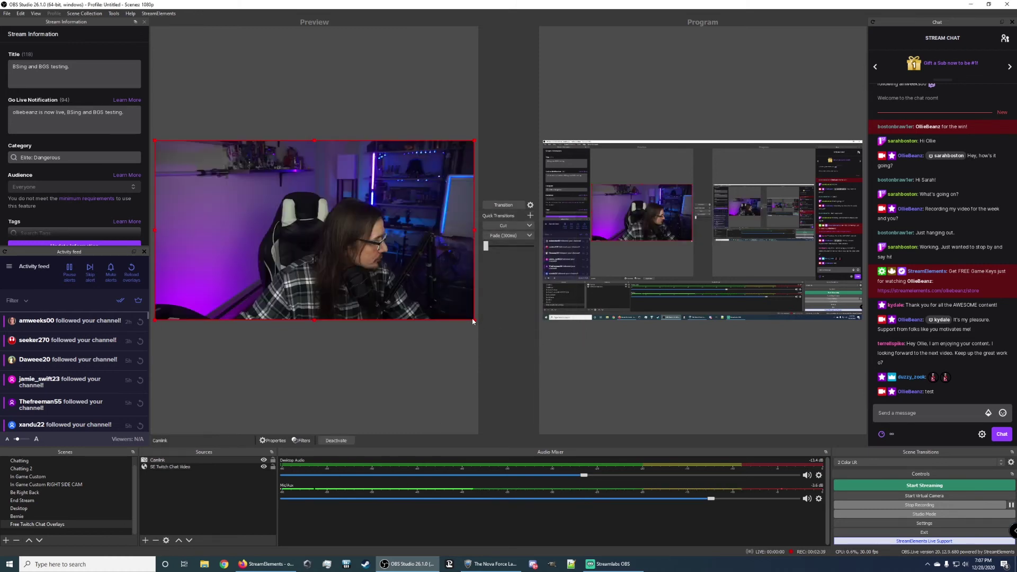
Resize and position the webcam in the top-left area of the green overlay
drag(475, 319, 312, 236)
drag(257, 174, 272, 186)
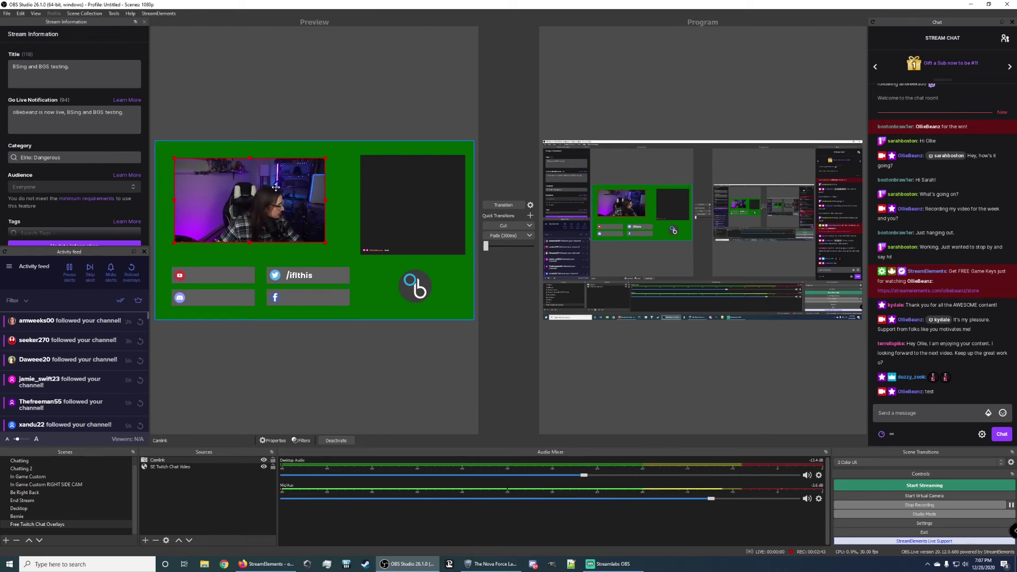
drag(271, 186, 273, 184)
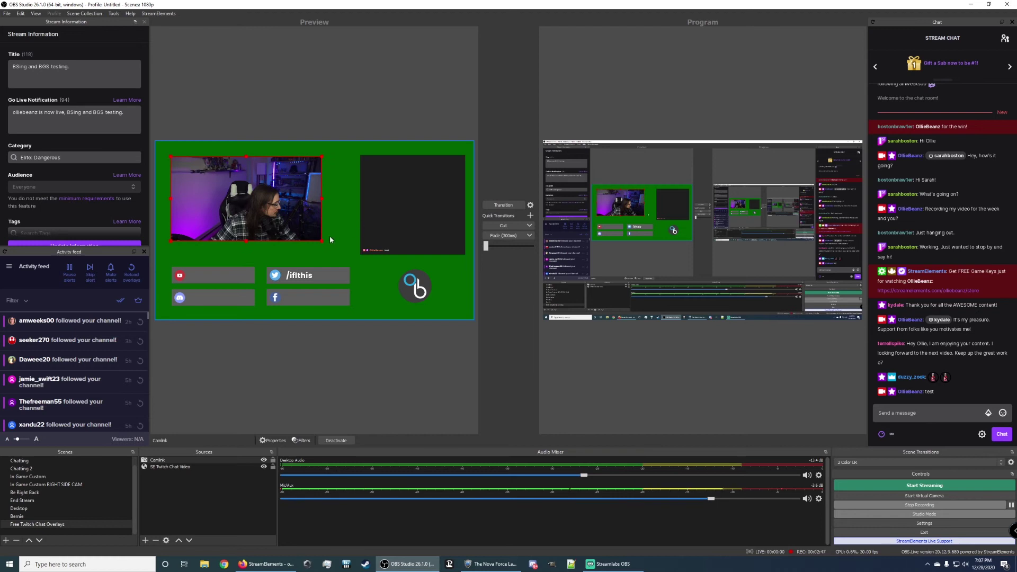
drag(322, 241, 346, 257)
drag(296, 223, 298, 224)
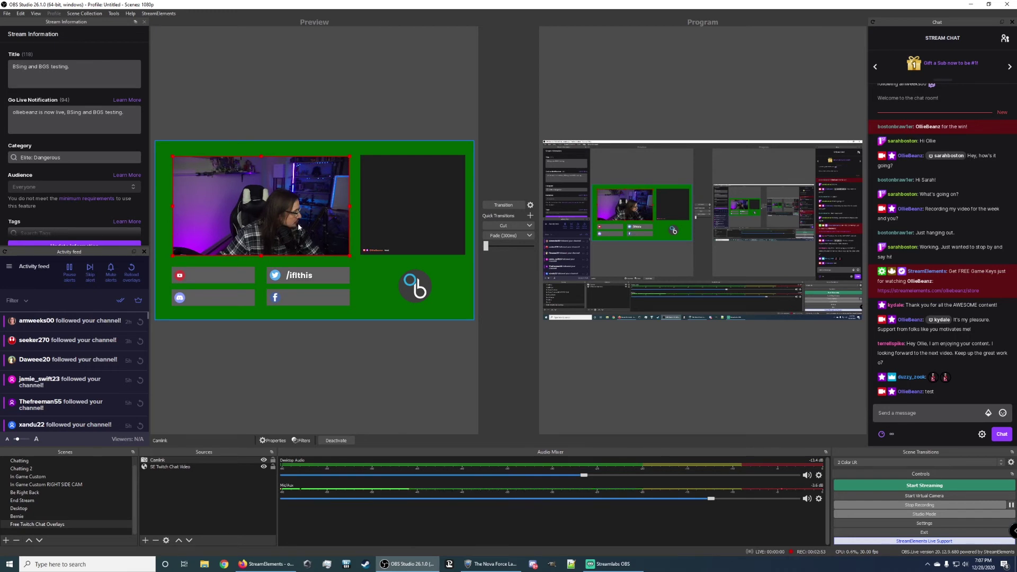
click(365, 280)
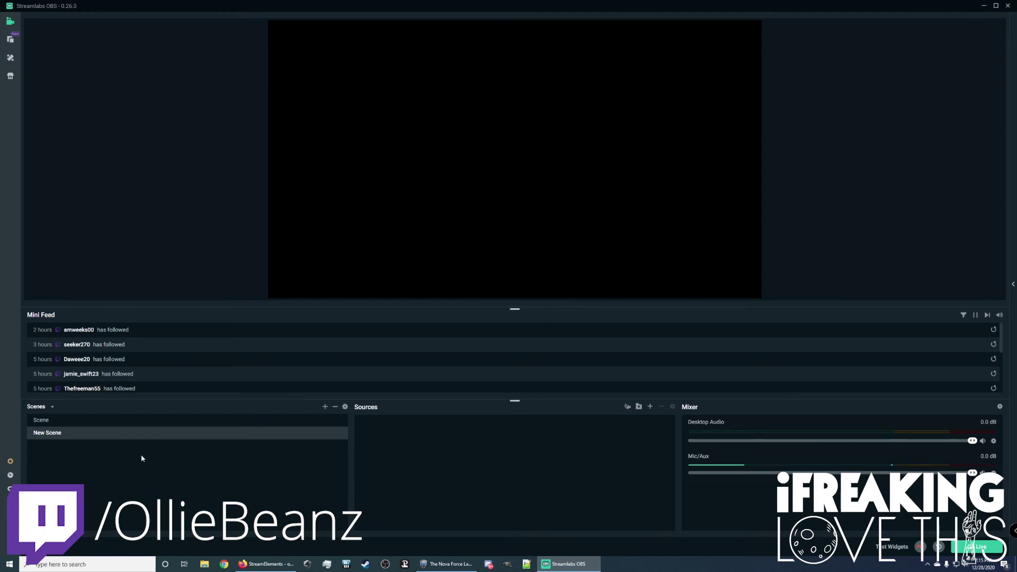
Start adding a new scene in Streamlabs OBS
click(325, 407)
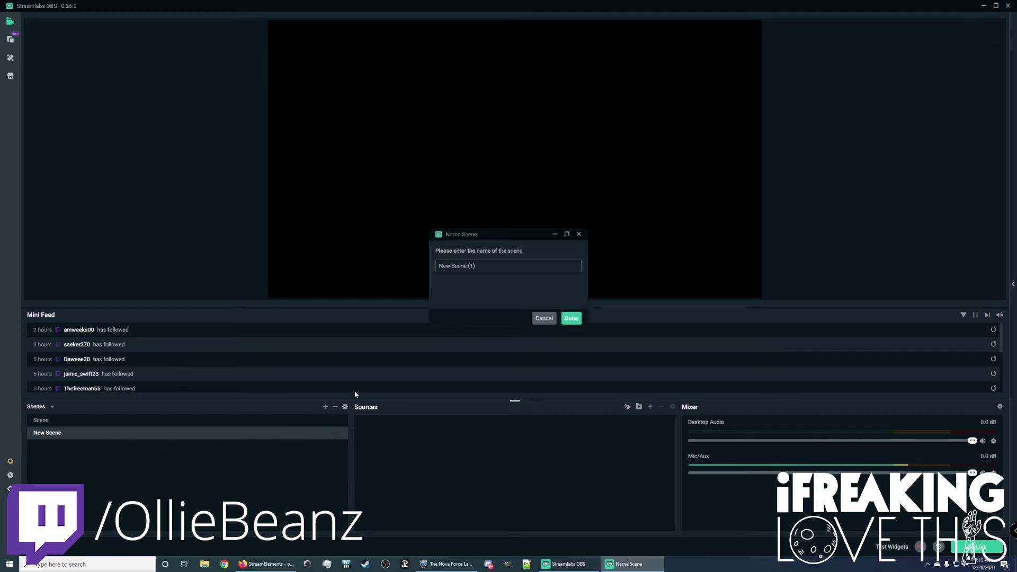
Create the scene New Scene (1) and add an Image source named Image
click(571, 318)
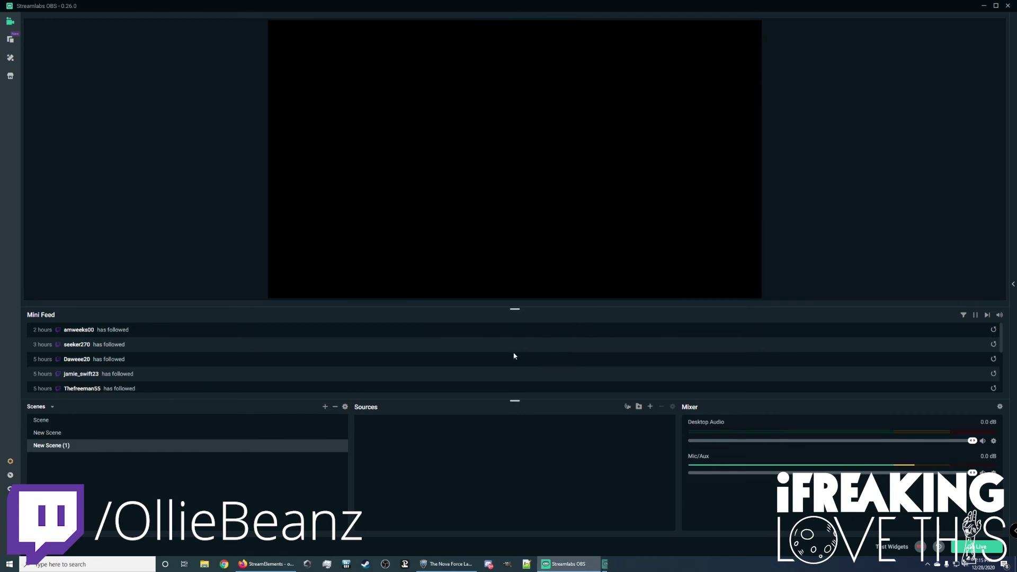
click(648, 407)
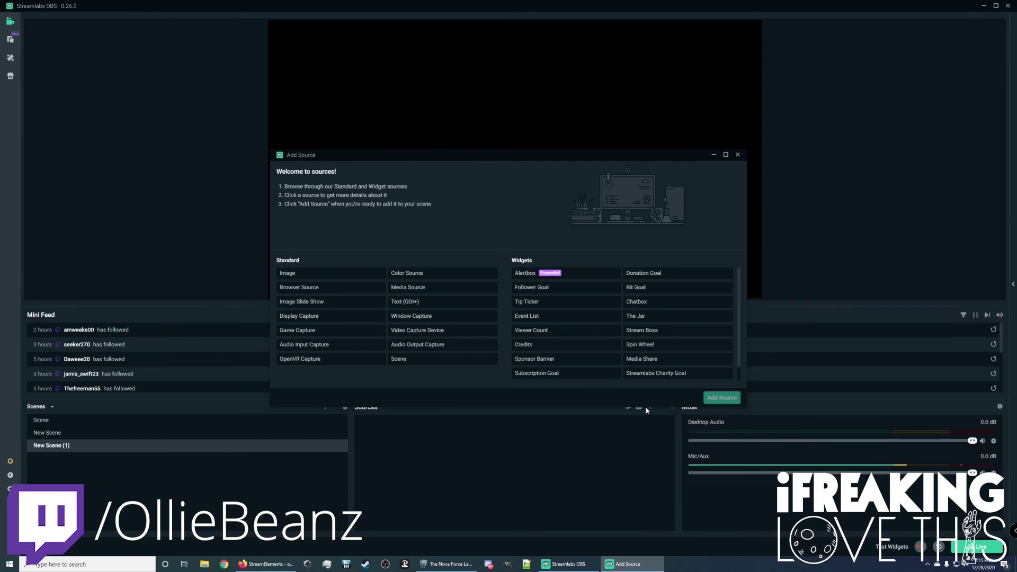
click(337, 279)
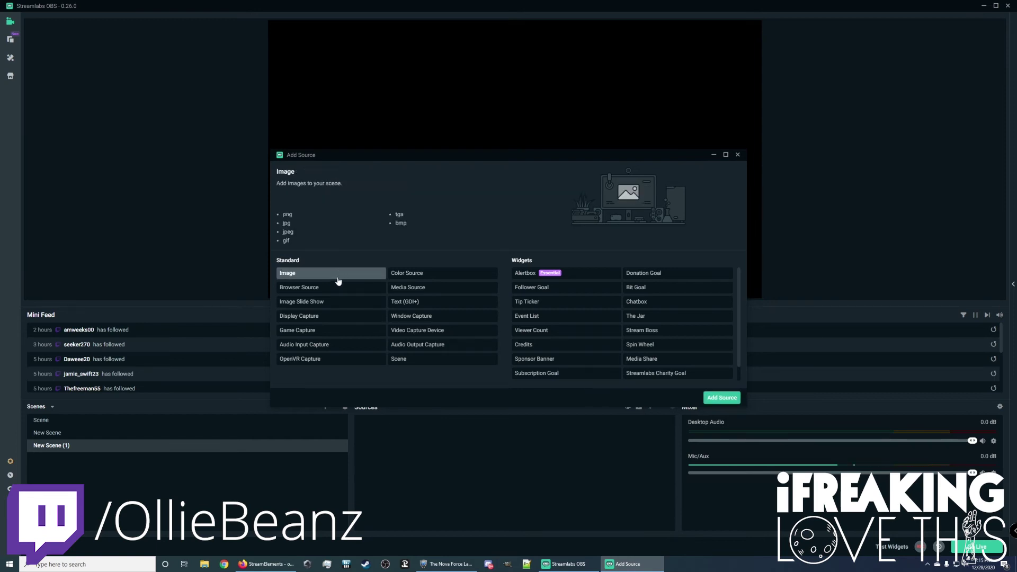
click(721, 397)
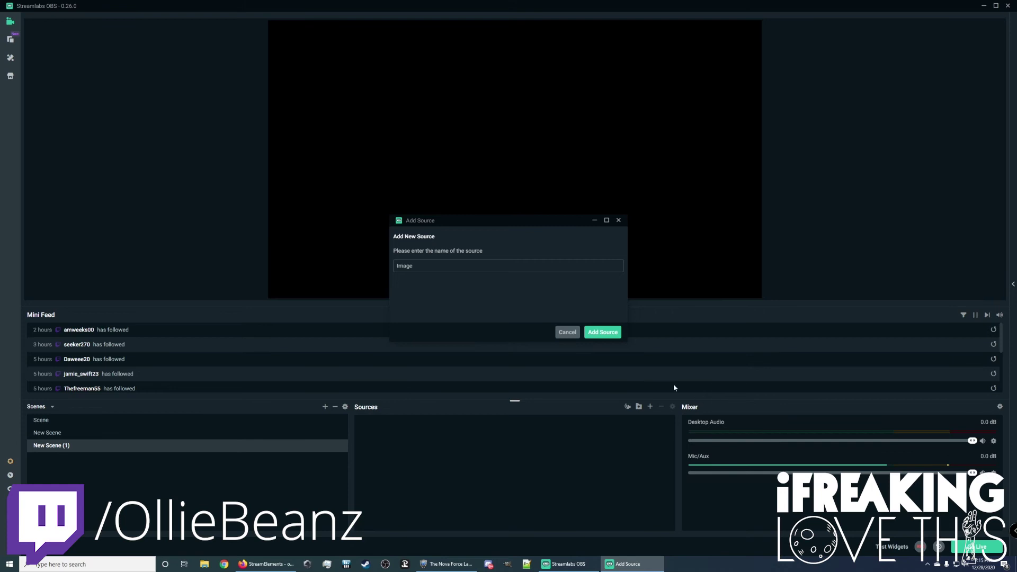
click(610, 336)
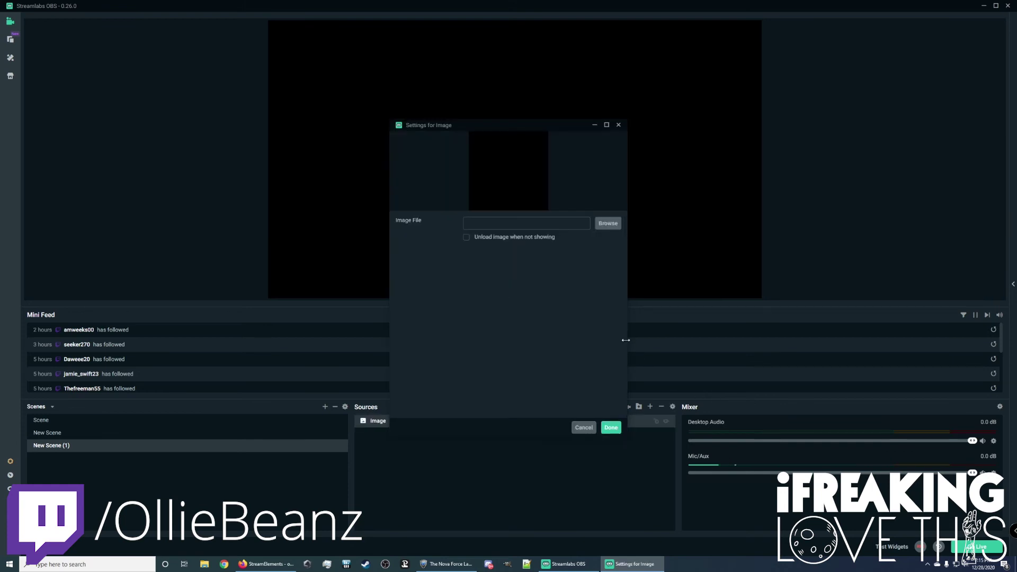
Load the Just Chatting Black and Blue_Social overlay image and stretch it across the canvas
click(608, 223)
click(145, 89)
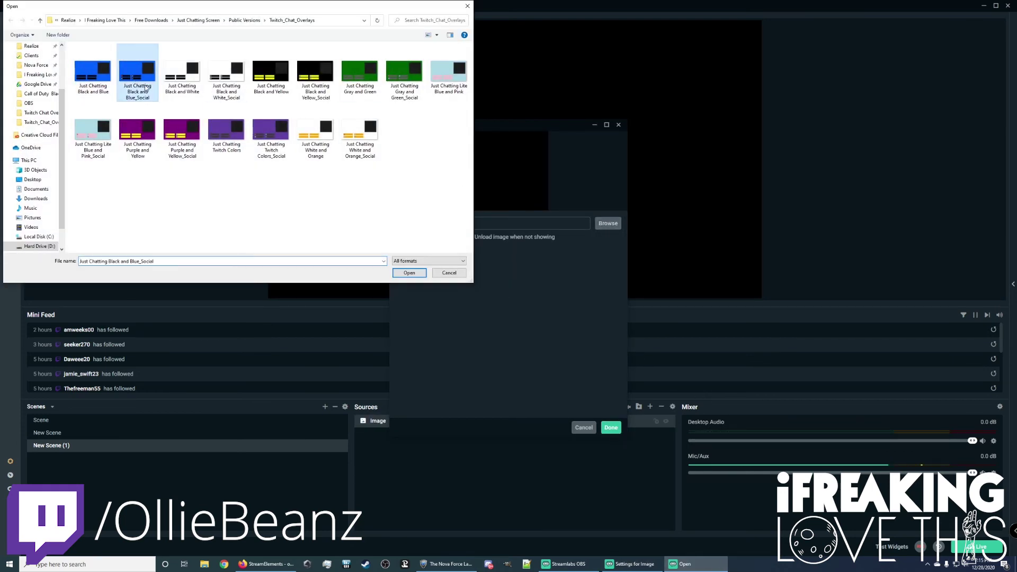
click(409, 272)
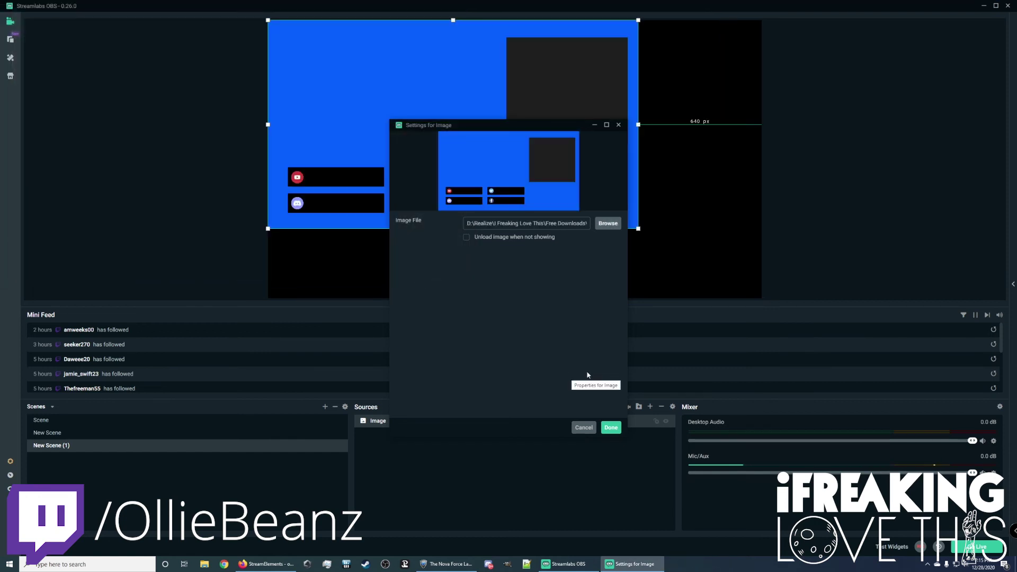
click(611, 427)
drag(638, 229, 761, 298)
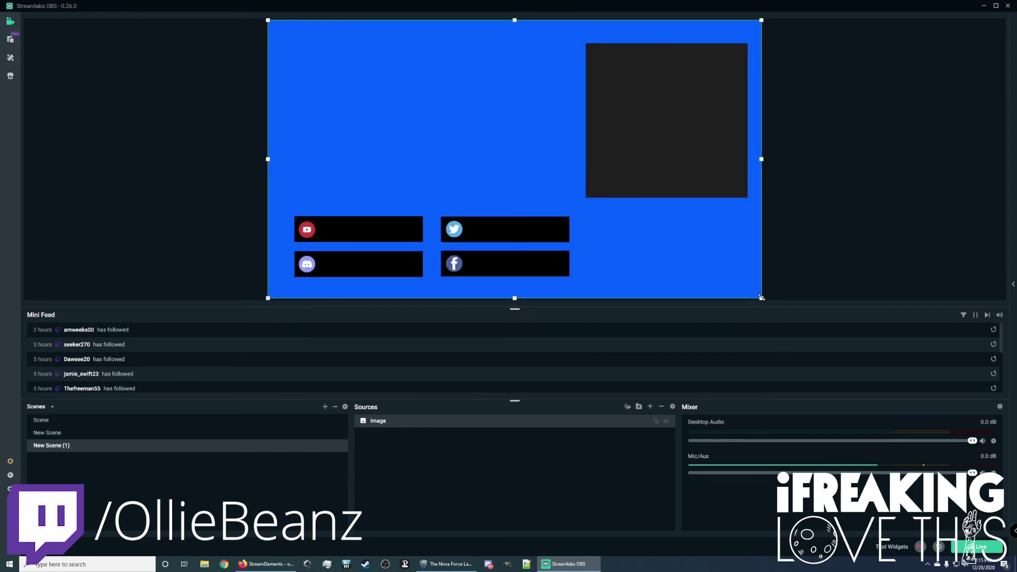
Add a Chatbox widget source with its default name, sized 750 by 750
click(650, 406)
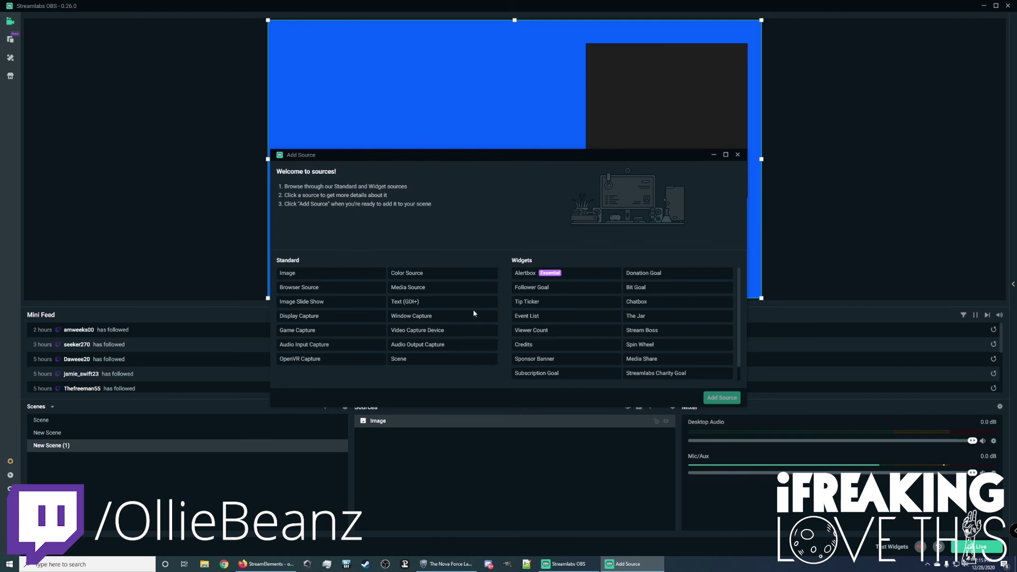
click(643, 303)
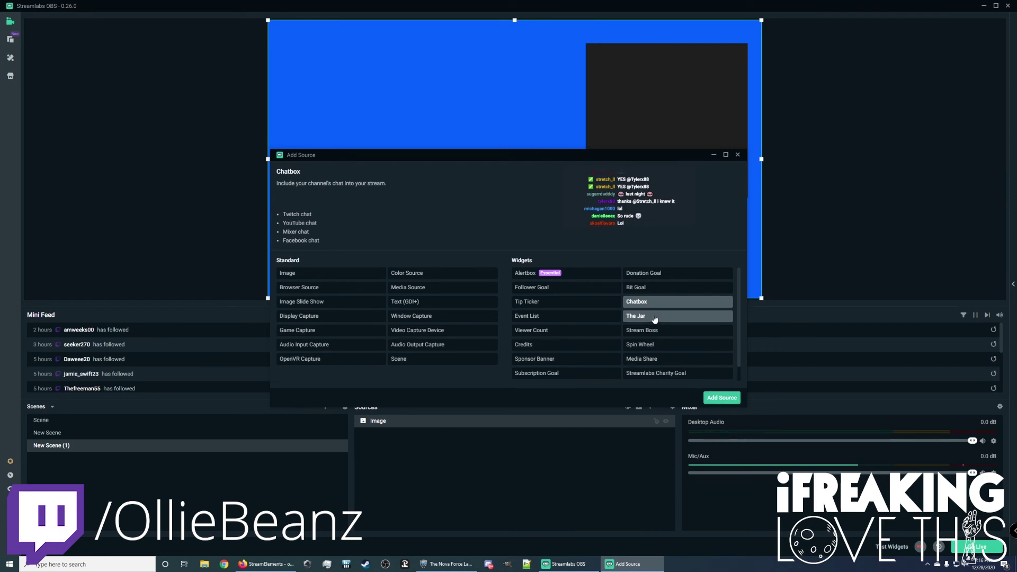
click(725, 399)
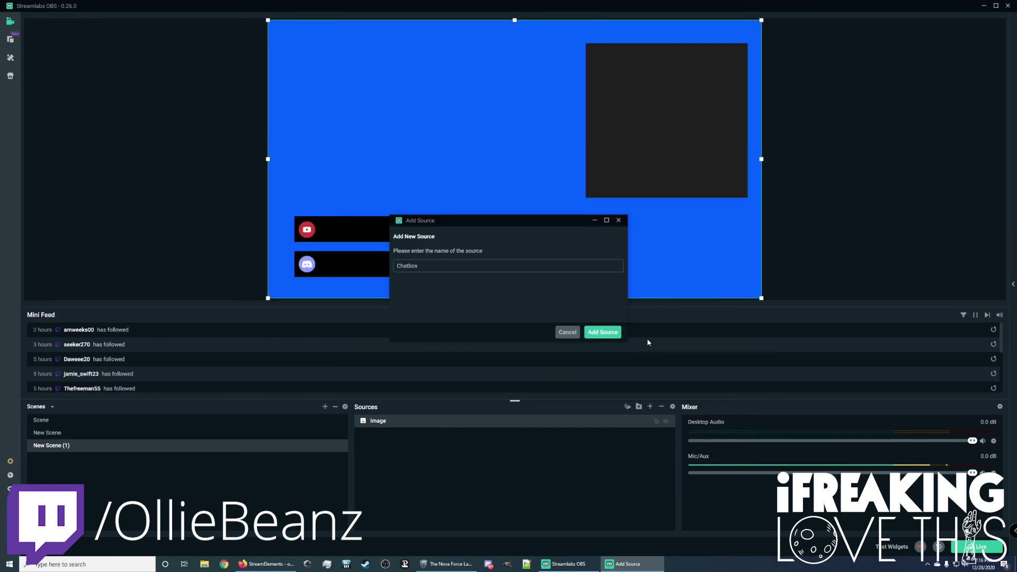
click(602, 332)
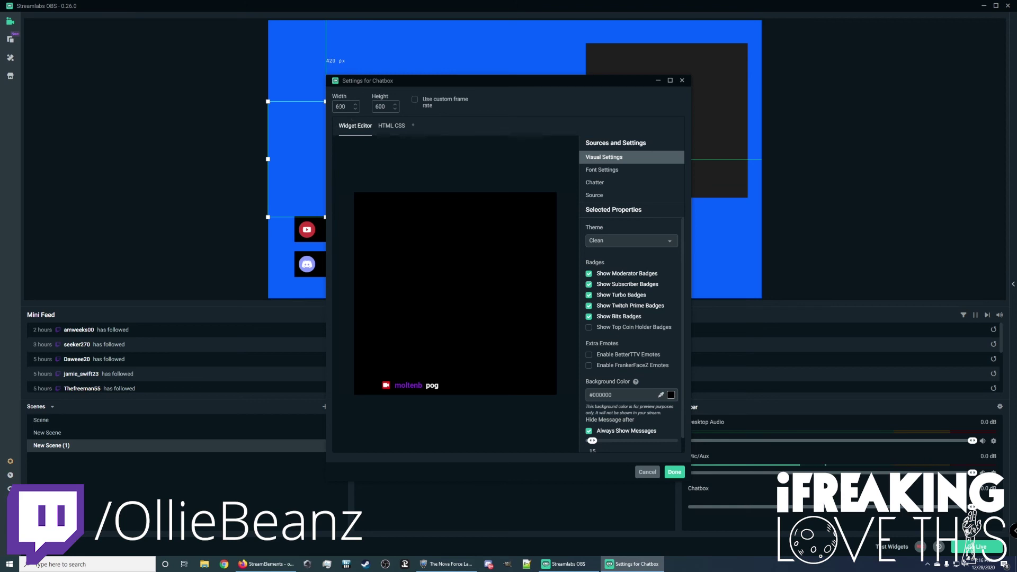
double_click(341, 107)
text(750)
key(Tab)
text(750)
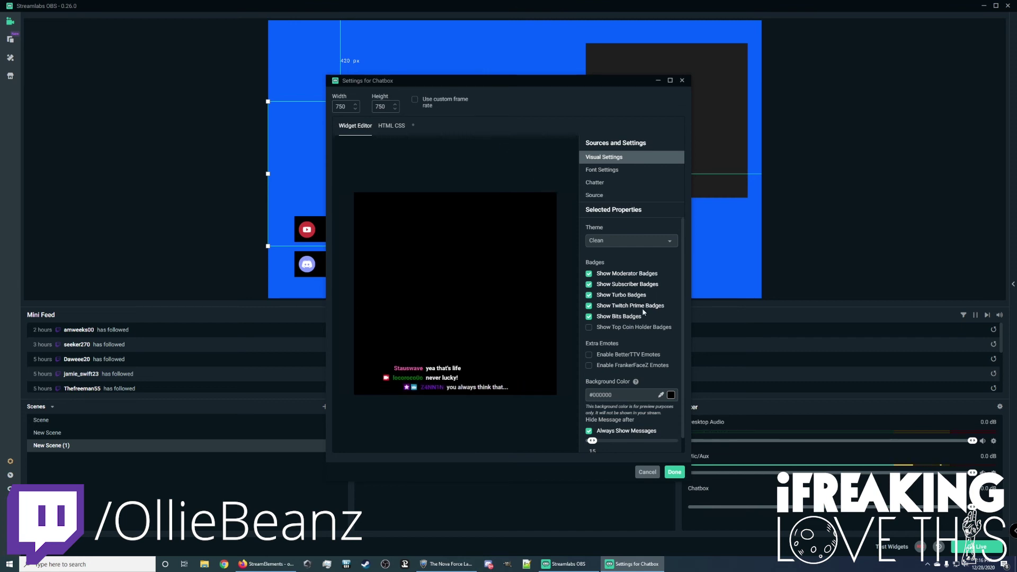
scroll(653, 319, down, 1)
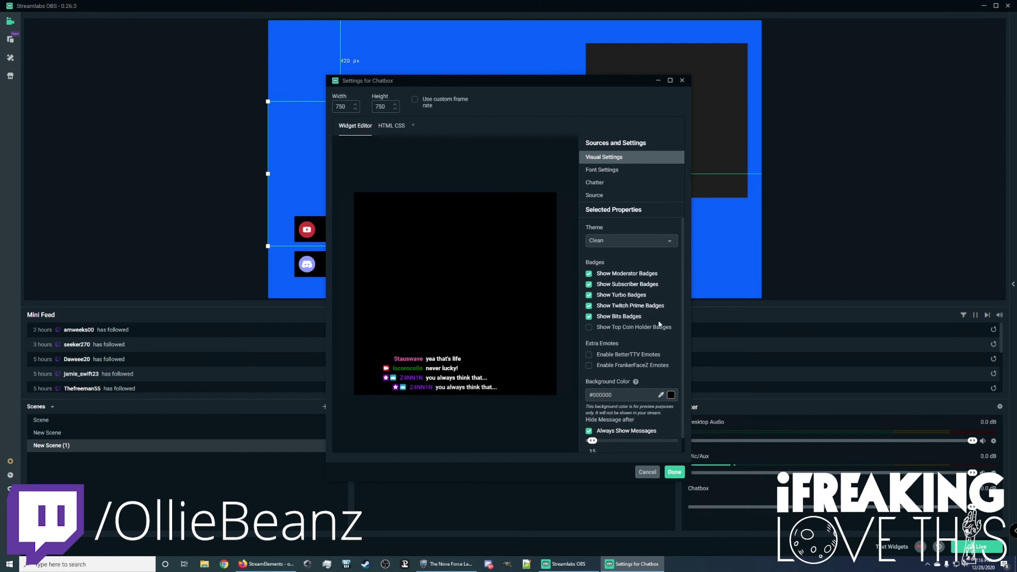
click(674, 472)
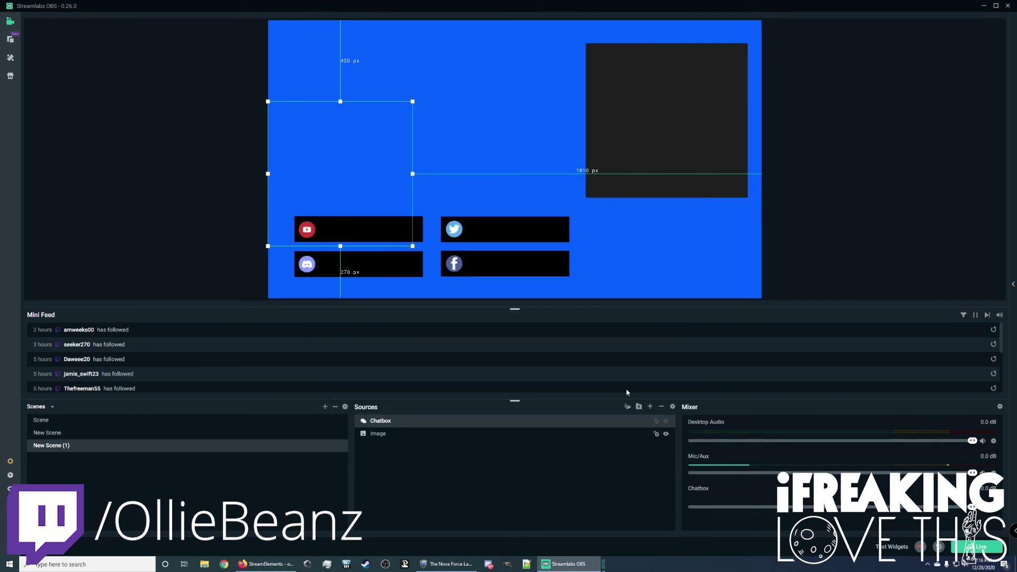
Move the chatbox into the blue overlay's upper-right dark square
drag(348, 153, 678, 101)
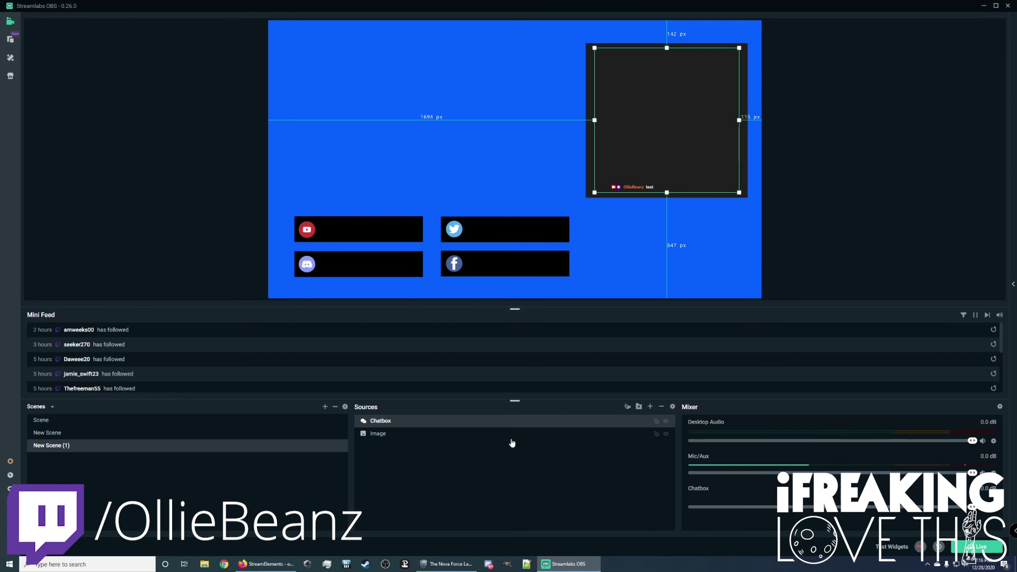
click(649, 406)
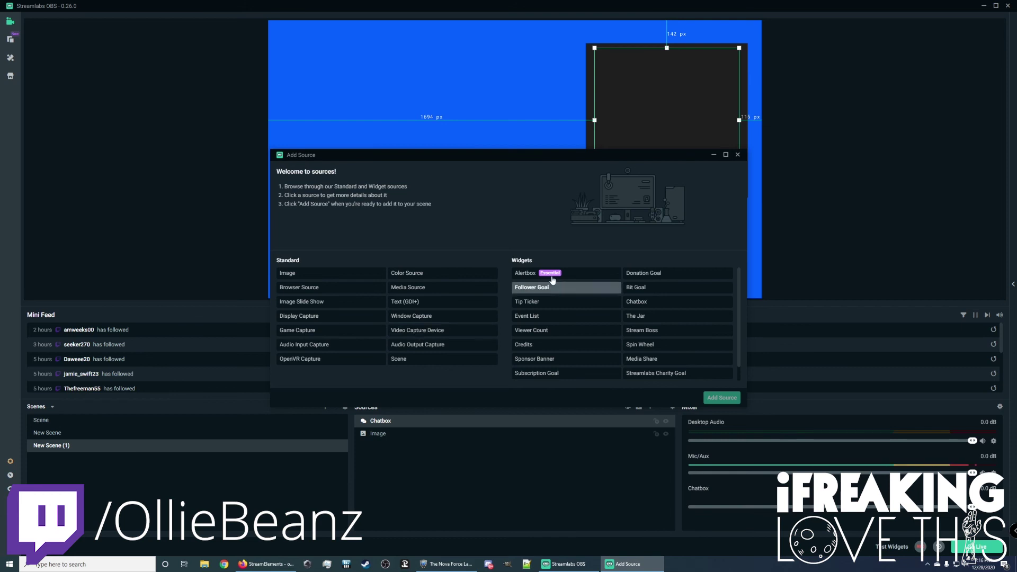
click(737, 154)
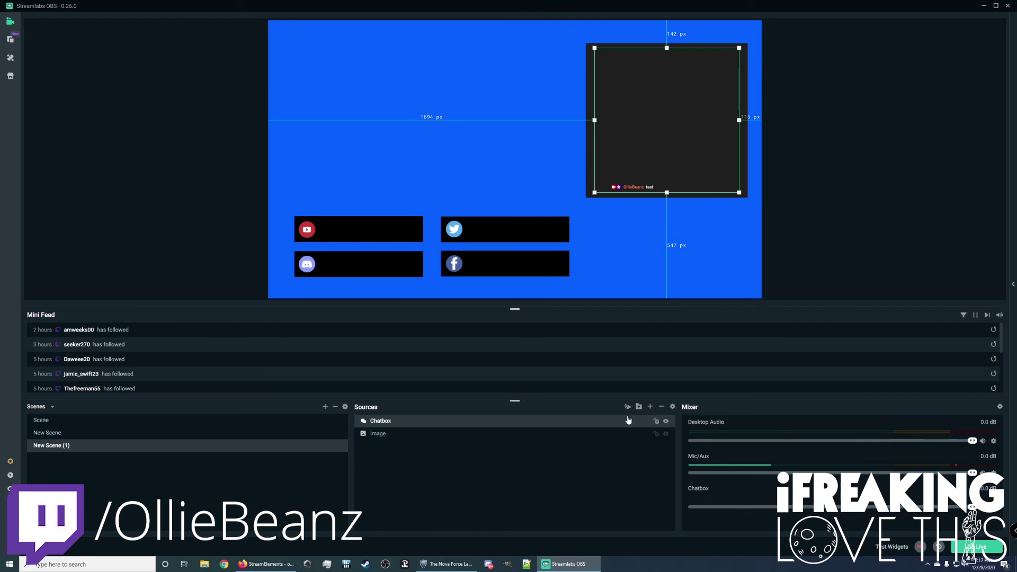
Add a Text (GDI+) source reading 'twiiter.com/iflthis'
click(650, 407)
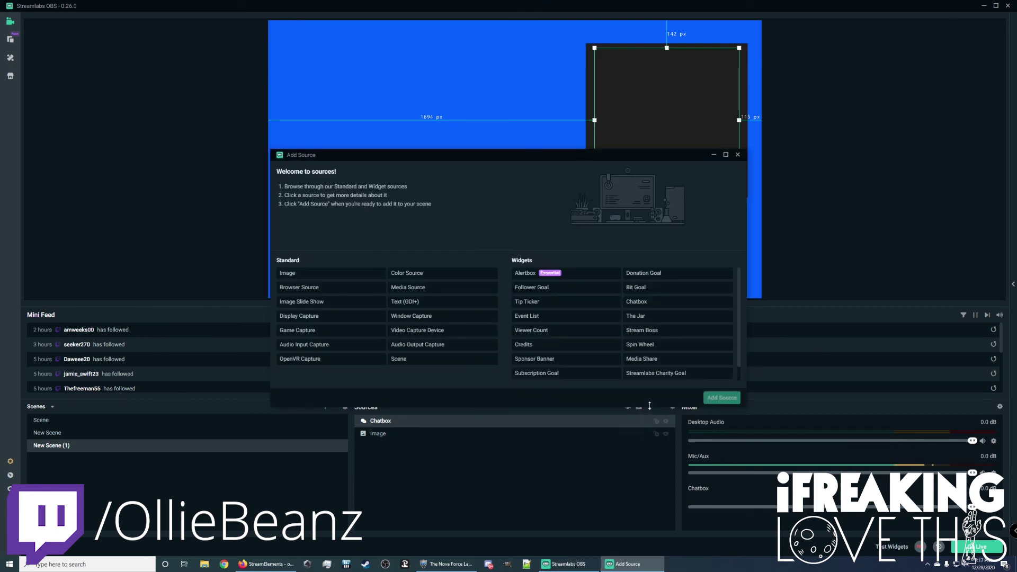
click(419, 303)
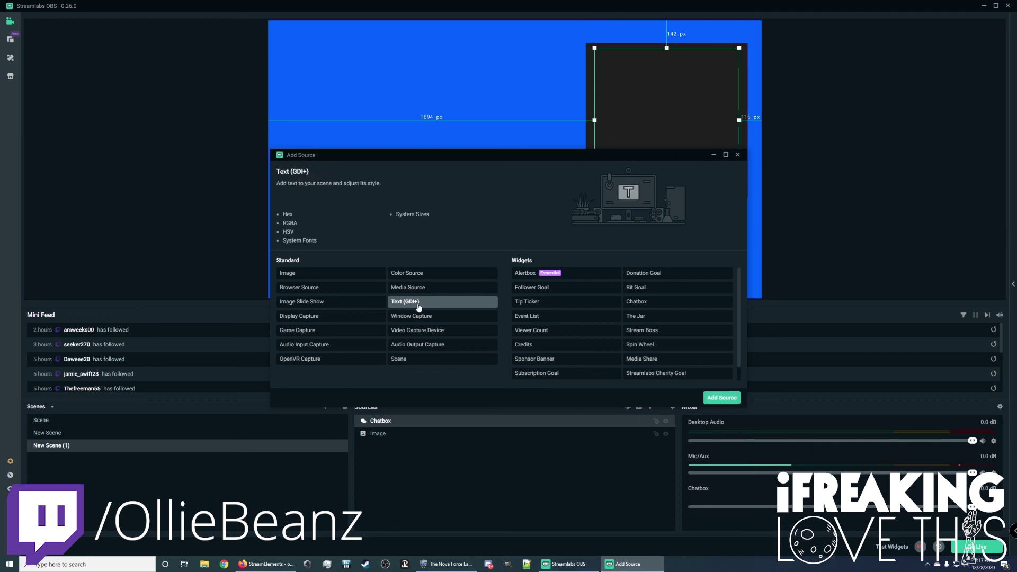
click(721, 398)
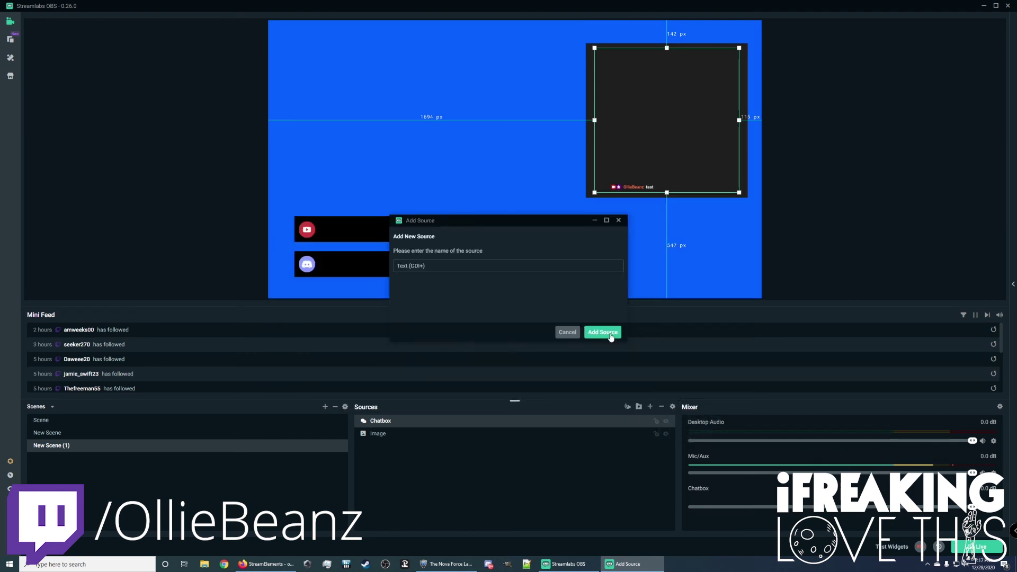
click(608, 334)
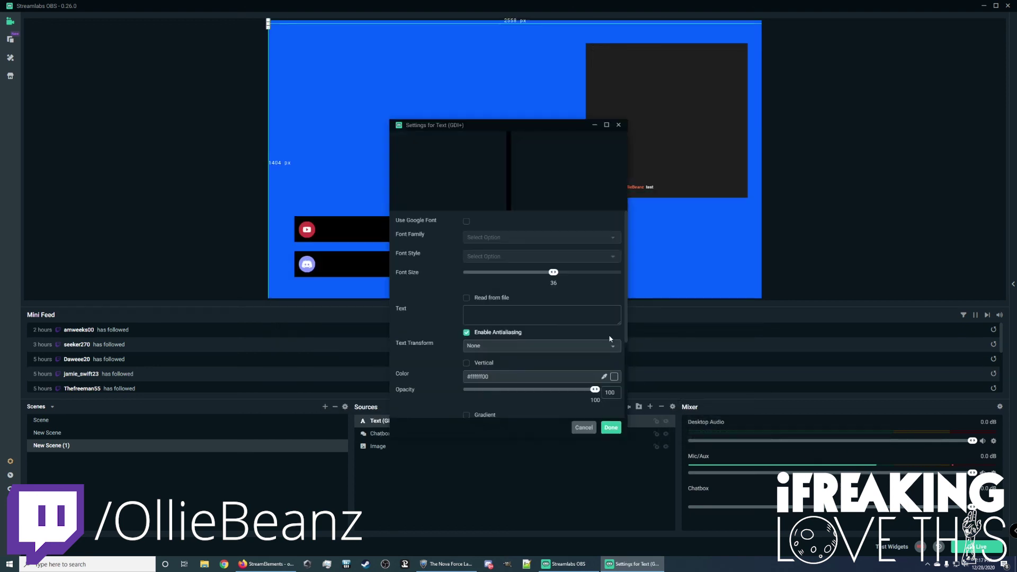
click(507, 317)
text(twiiter)
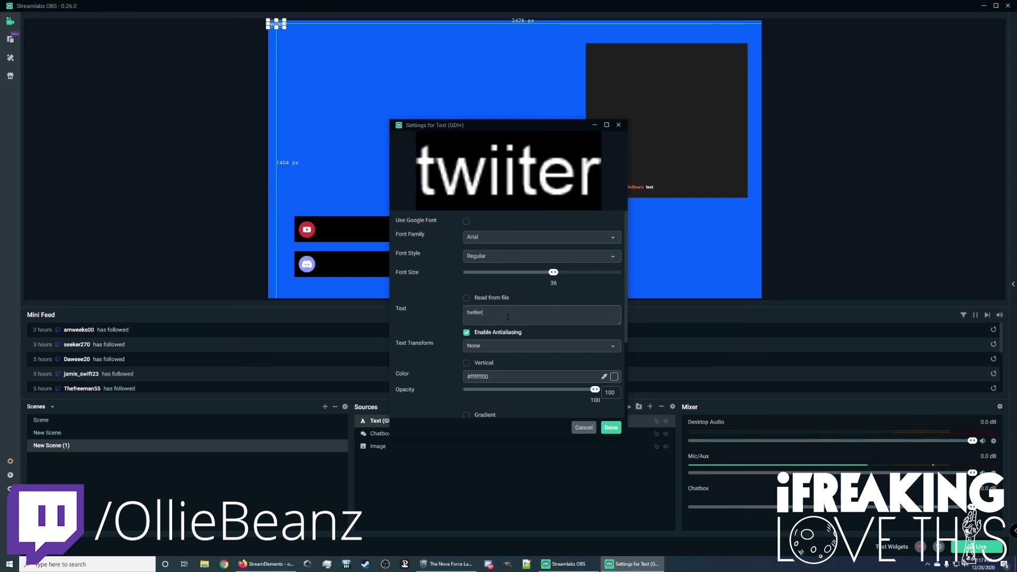
text(.com/ift)
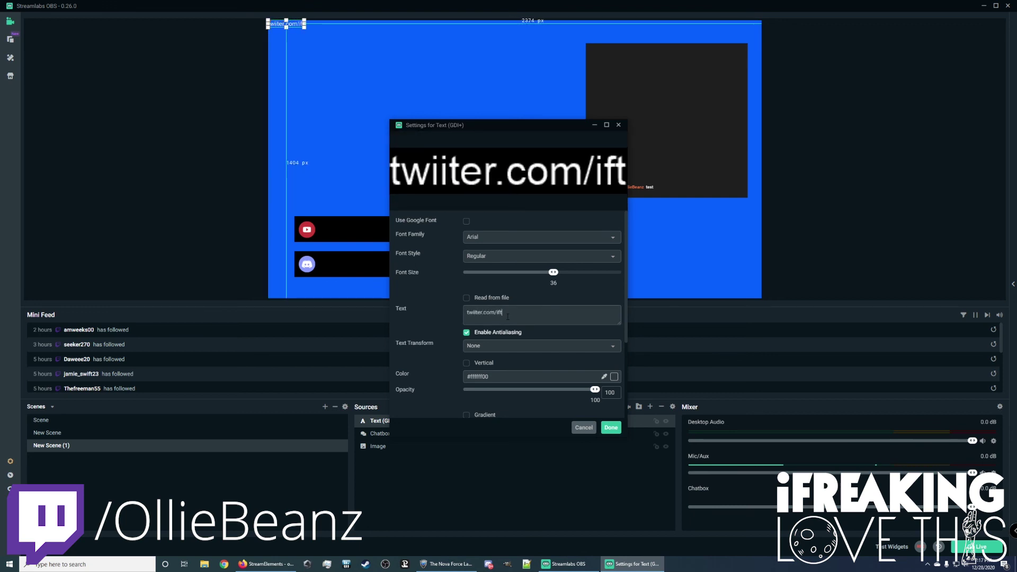
key(BackSpace)
text(lthis)
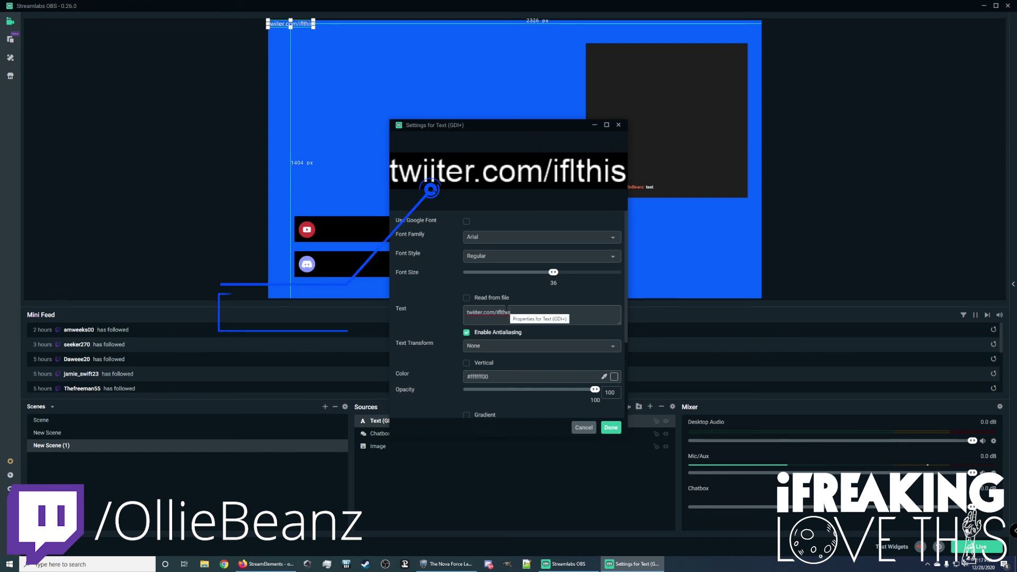
Raise the text to font size 48 and place it on the overlay's Twitter bar
scroll(529, 353, down, 1)
scroll(528, 354, down, 5)
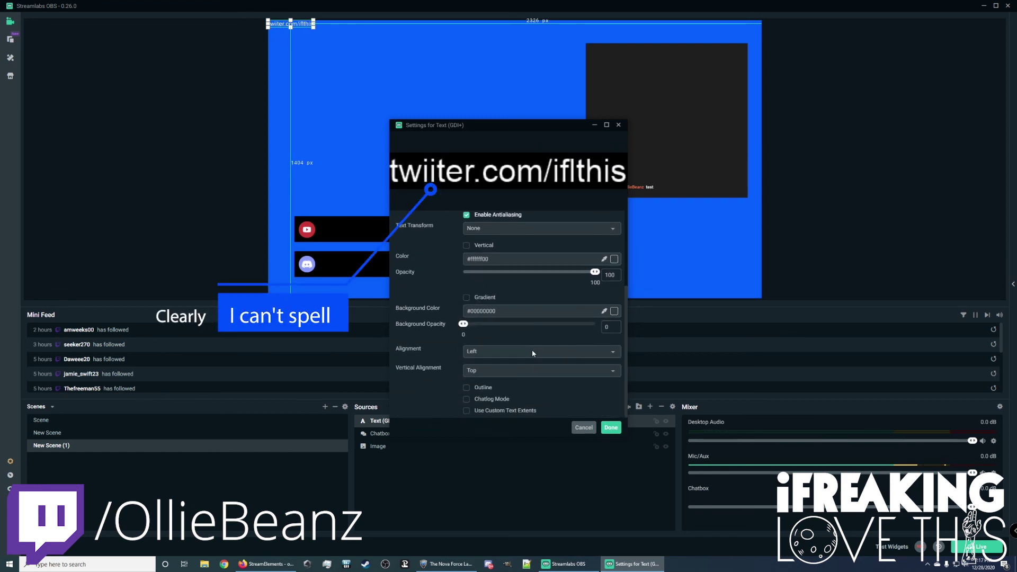
scroll(532, 350, up, 5)
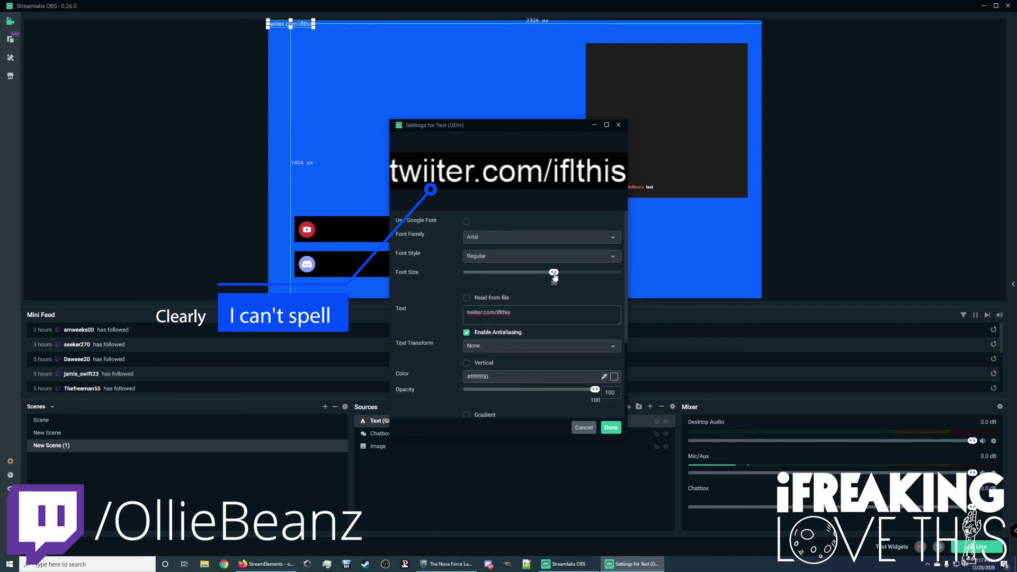
drag(553, 271, 568, 274)
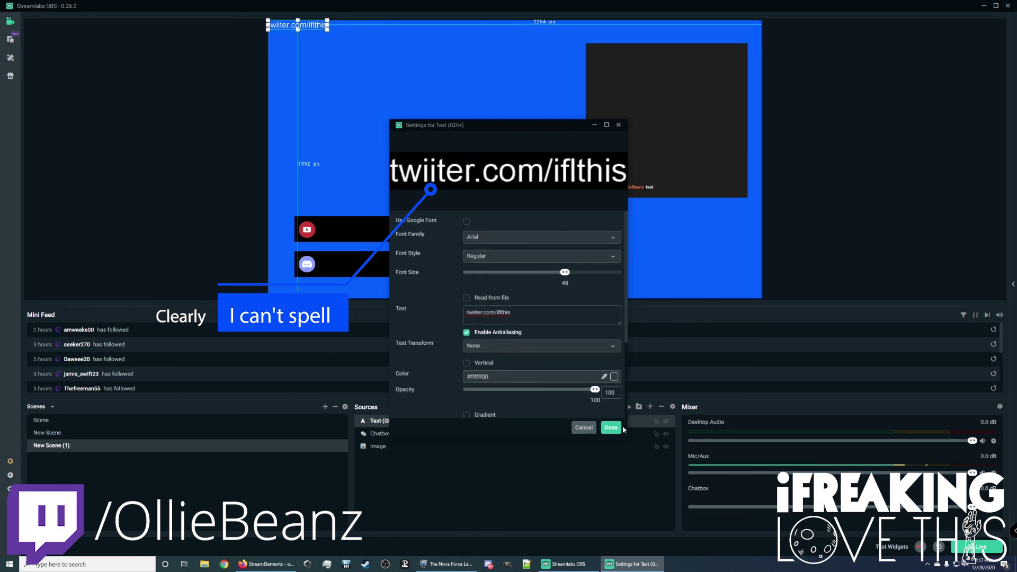
click(611, 427)
drag(300, 27, 514, 231)
Change the Twitter Text (GDI+) source to the Google font Poppins, Light style
click(595, 240)
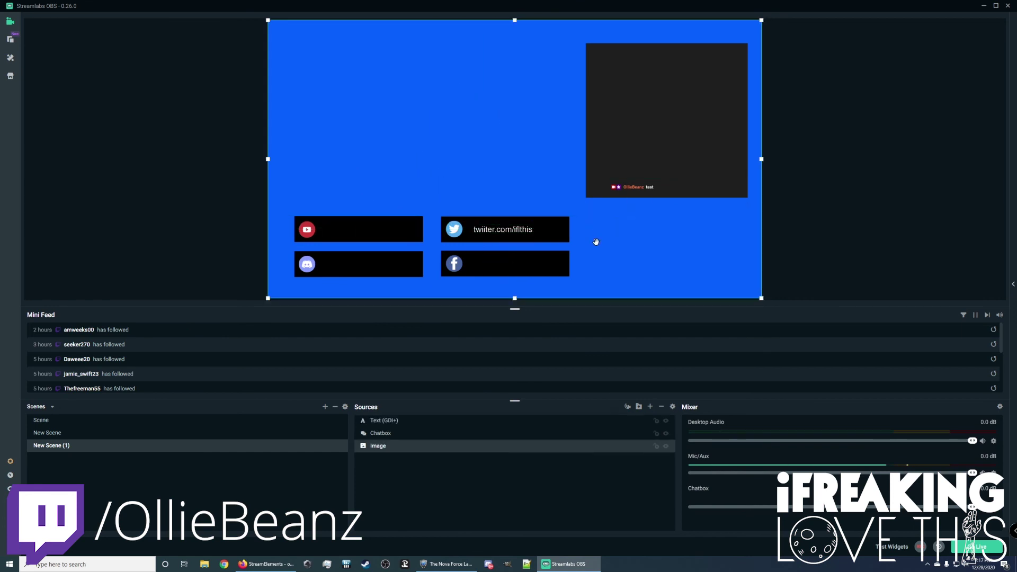
click(508, 231)
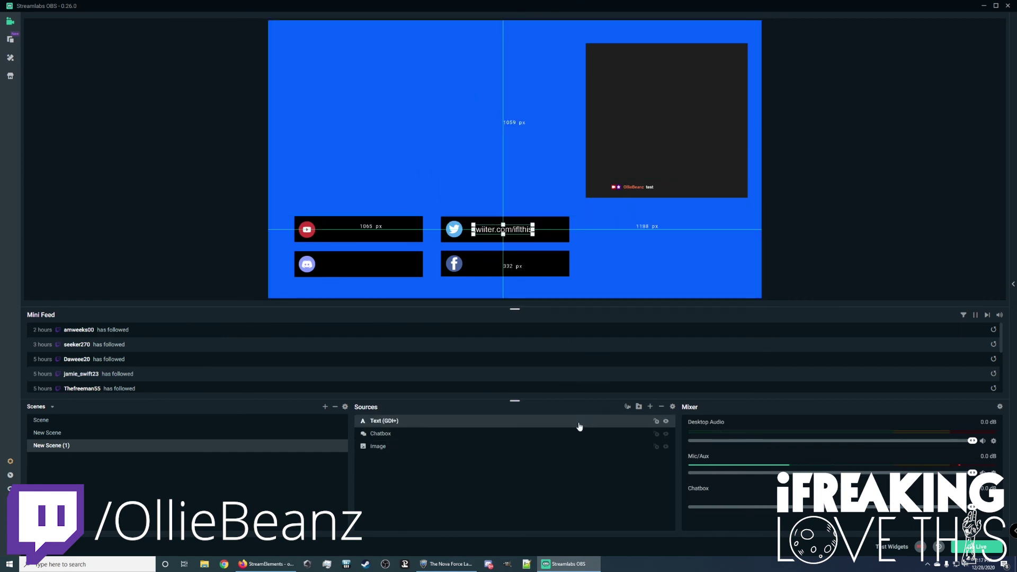
right_click(604, 424)
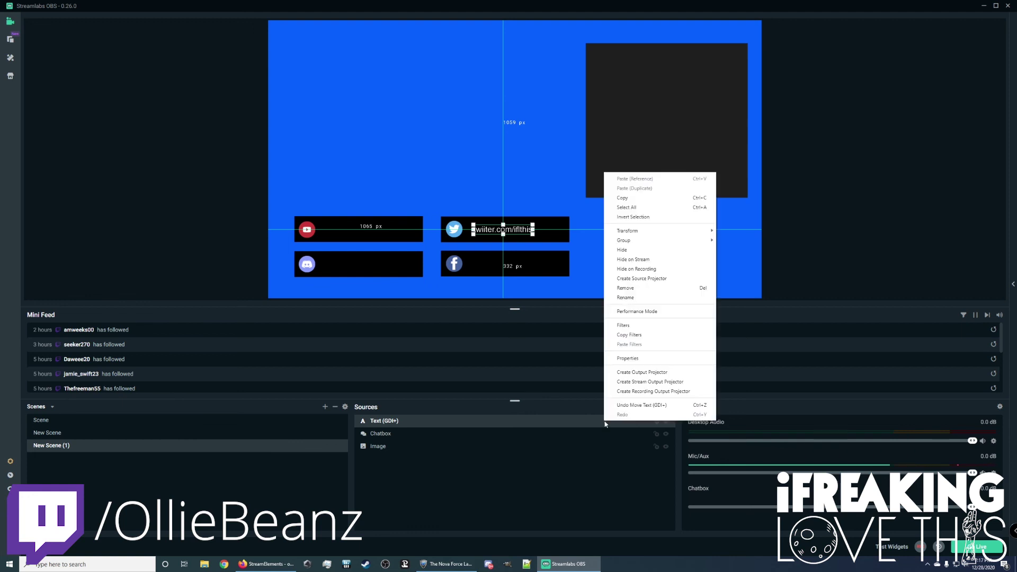
click(636, 364)
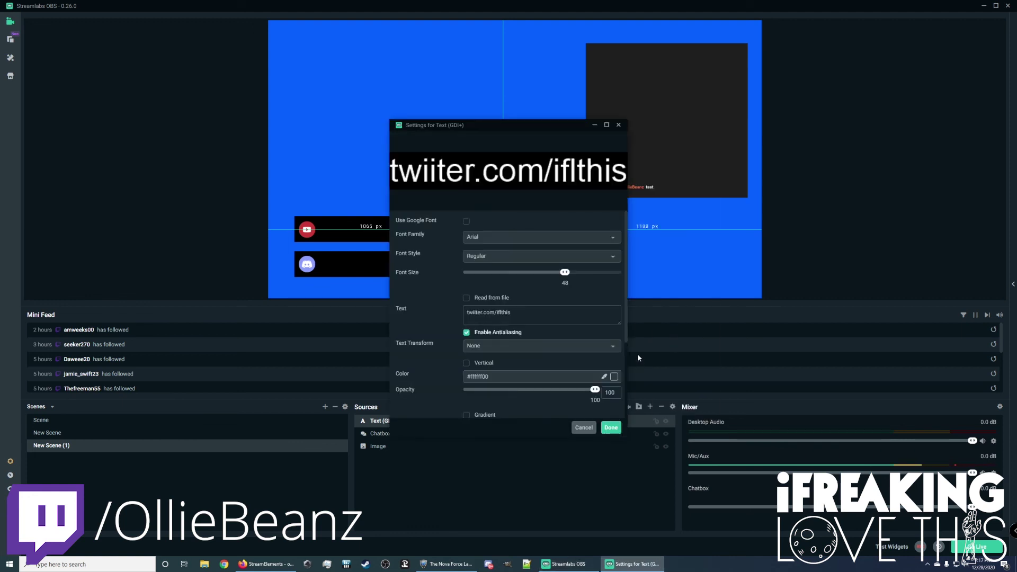
click(467, 220)
click(486, 238)
click(486, 240)
click(612, 427)
click(630, 277)
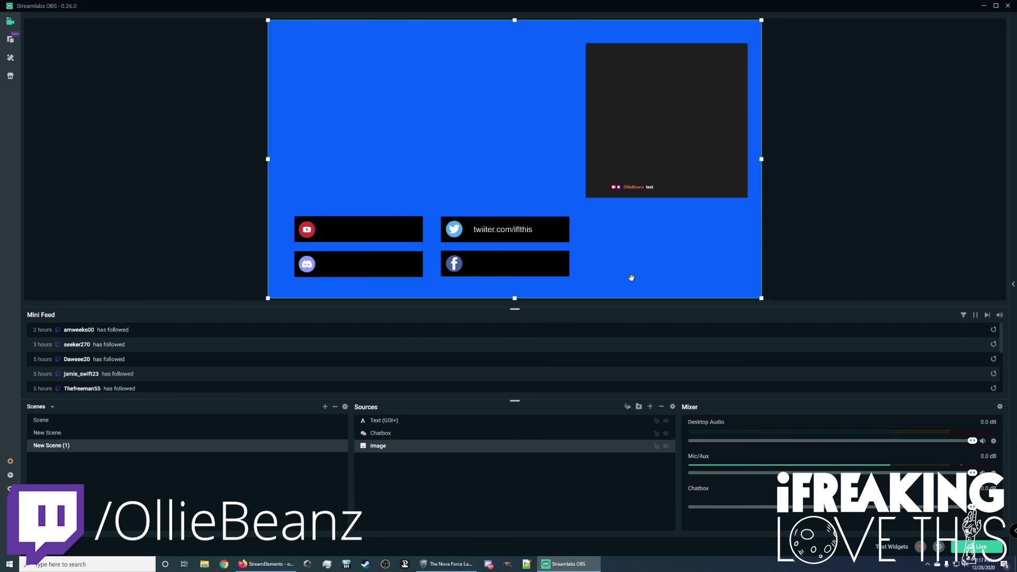